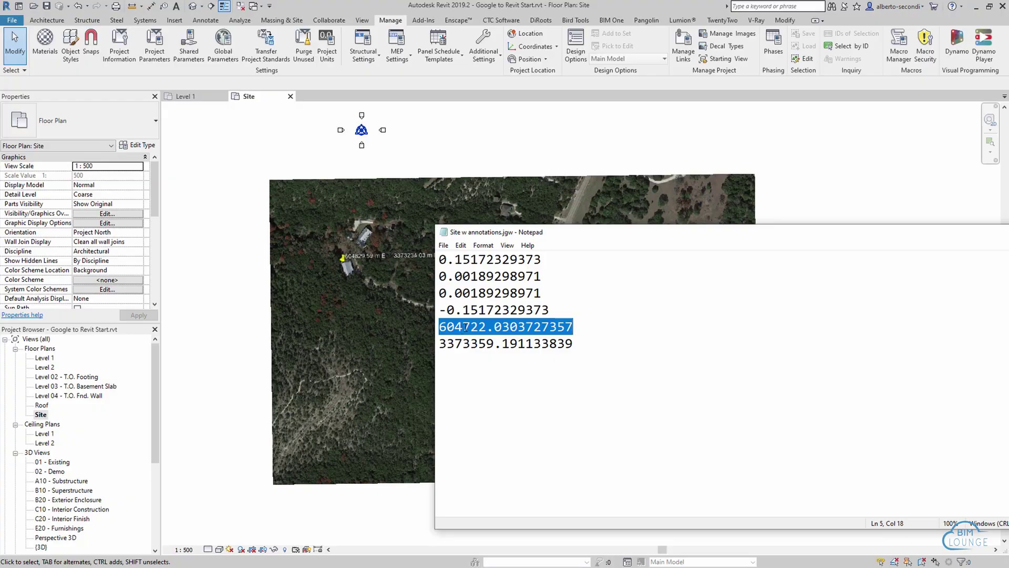
# - Copy the easting 604722.0303727357, spot-coordinate the image's top-left corner, then select the image
pyautogui.rightClick(465, 327)
pyautogui.click(503, 361)
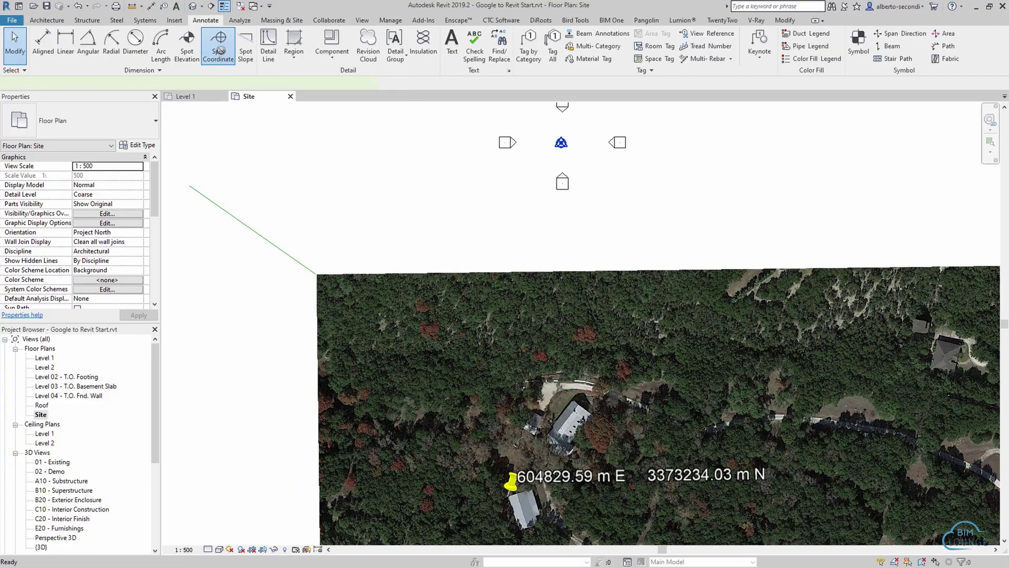
pyautogui.click(219, 50)
pyautogui.click(316, 273)
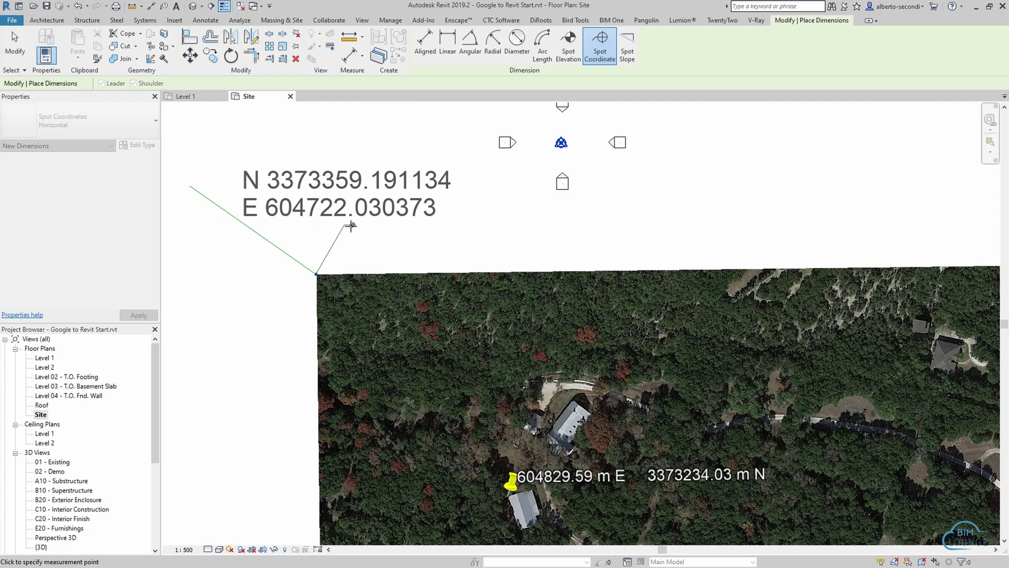
pyautogui.click(412, 229)
pyautogui.press('Escape')
pyautogui.scroll(-3, 358, 259)
pyautogui.click(358, 259)
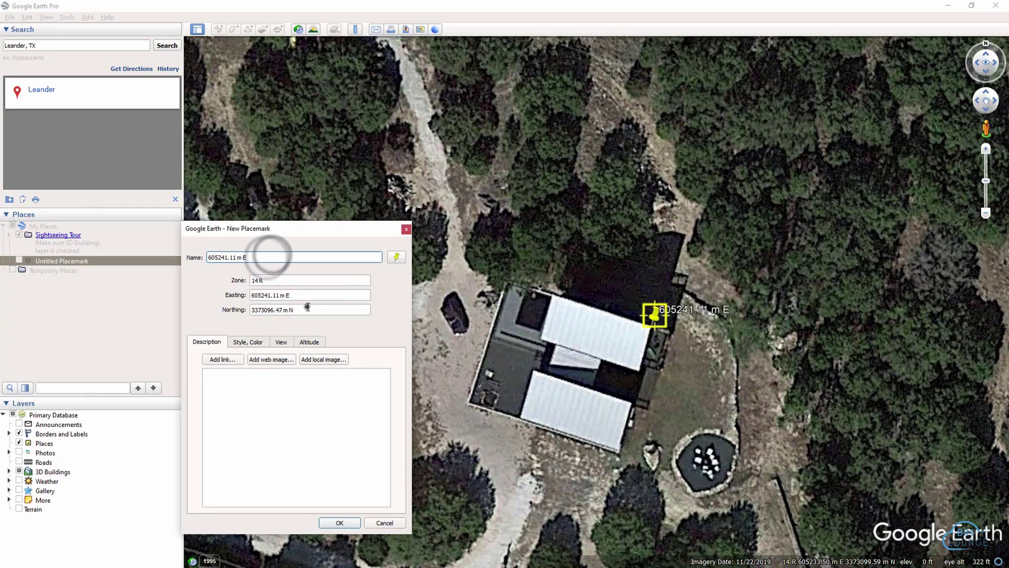
# - Add the easting to the placemark name and save the world file Site w annotations.jgw
pyautogui.doubleClick(309, 310)
pyautogui.hotkey('ctrl', 'c')
pyautogui.click(270, 258)
pyautogui.hotkey('ctrl', 'v')
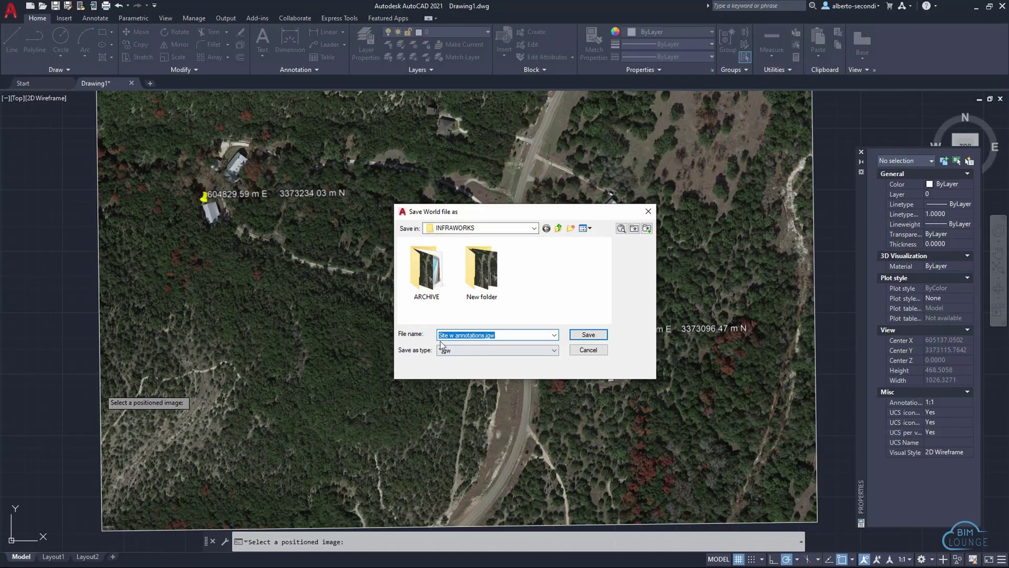
pyautogui.click(588, 334)
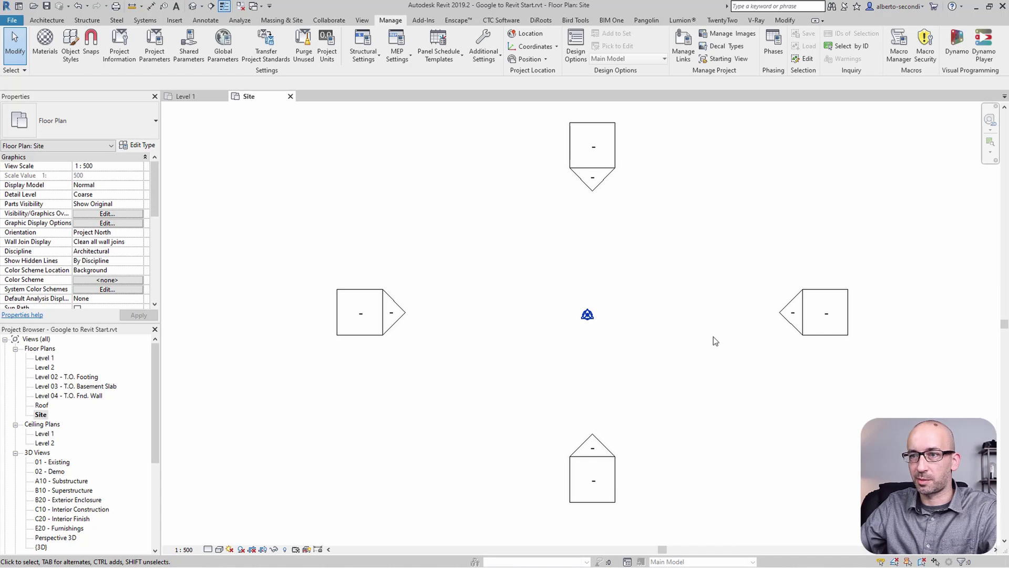
# - Set the project Length units to meters with a 0.000001 rounding increment
pyautogui.click(704, 328)
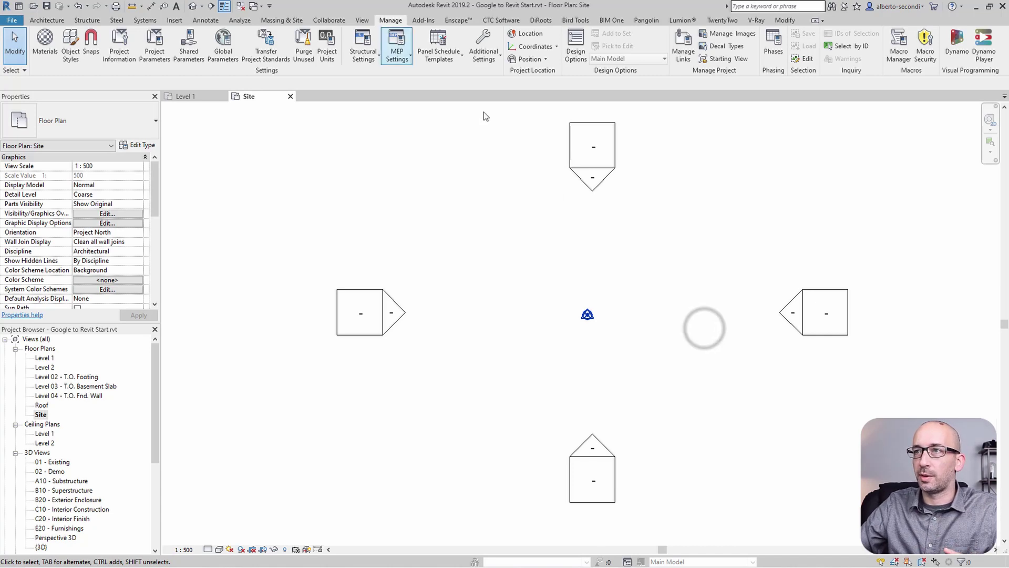
pyautogui.click(392, 21)
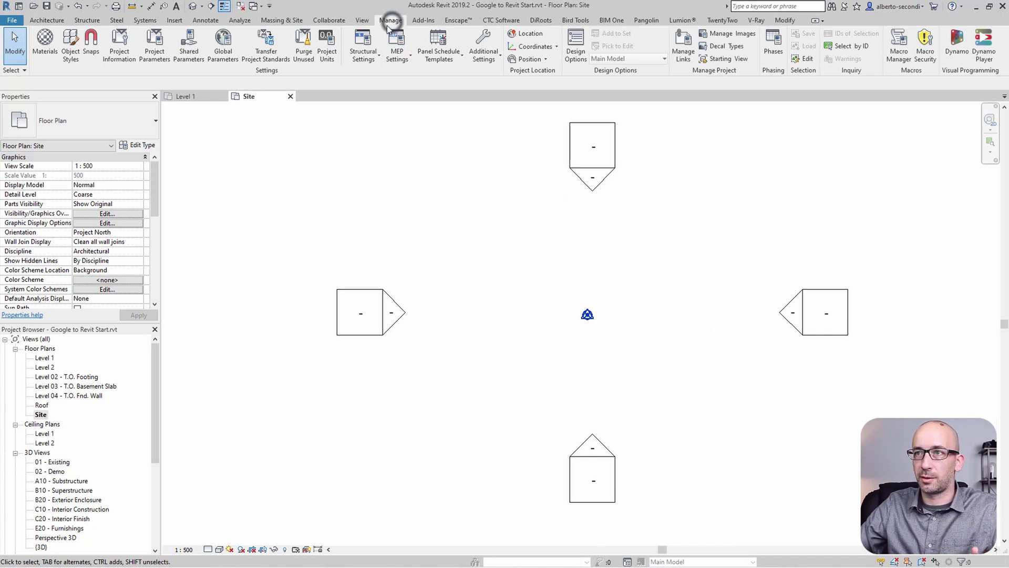
pyautogui.click(327, 53)
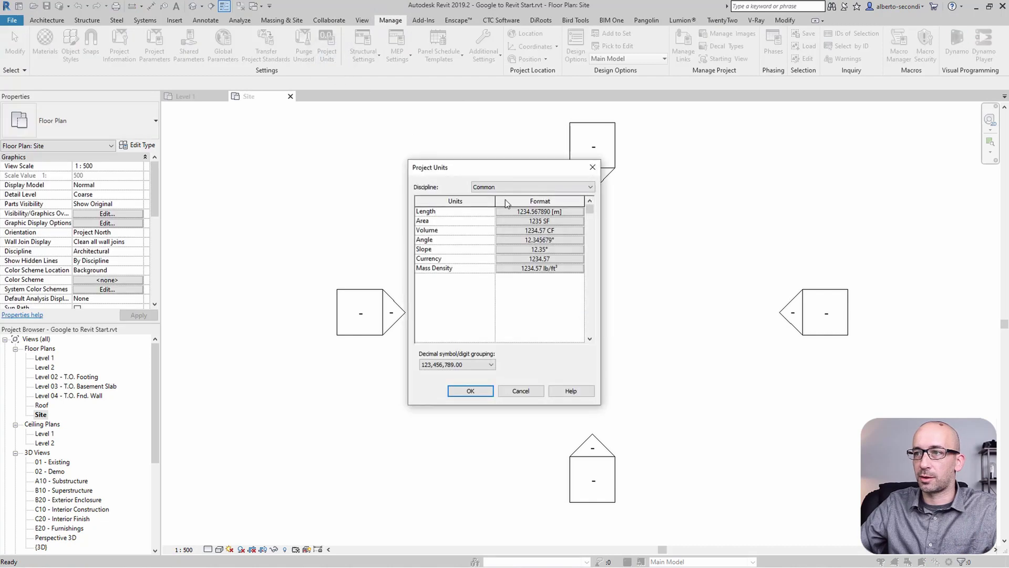
pyautogui.click(520, 212)
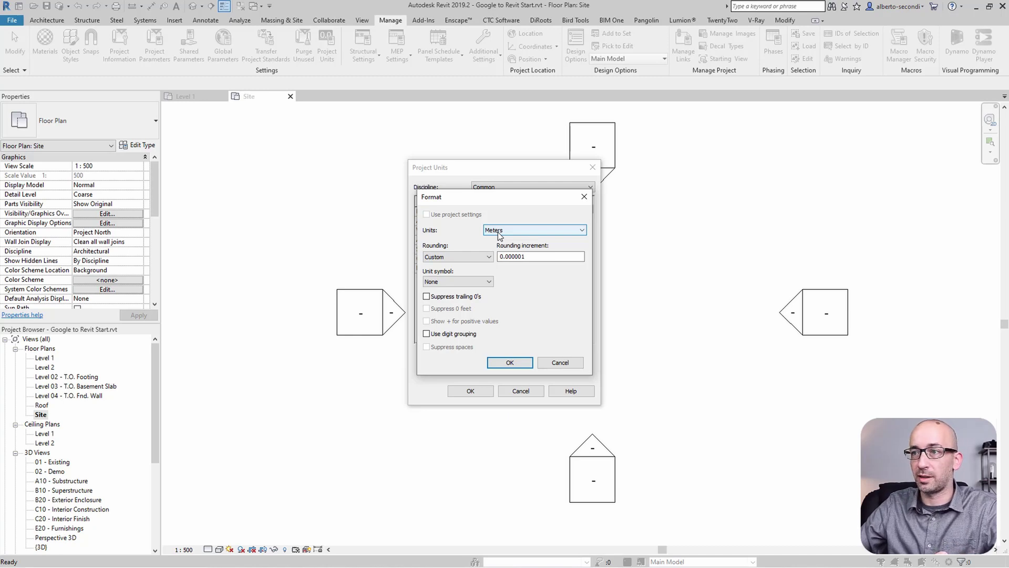
pyautogui.click(536, 257)
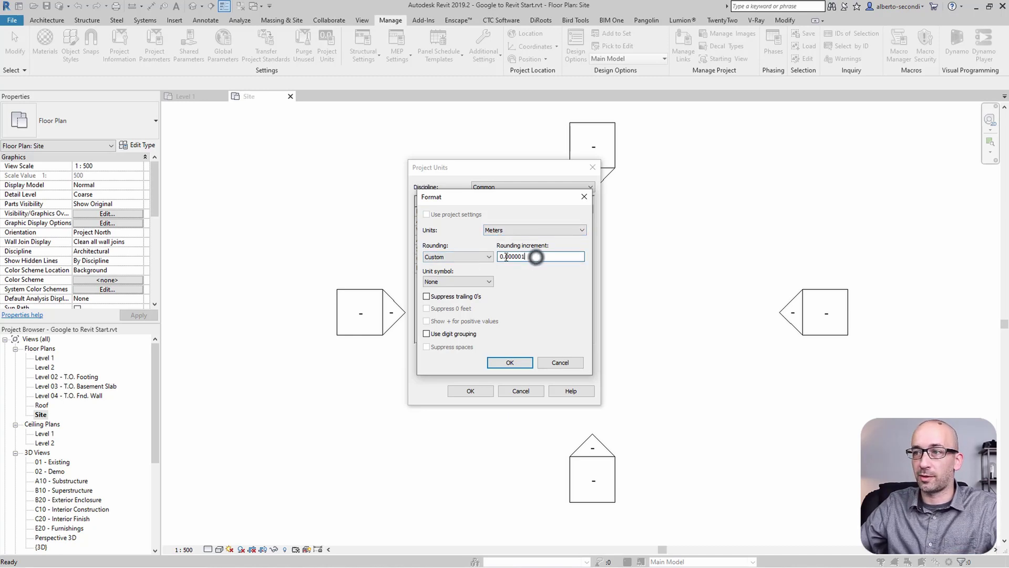
pyautogui.doubleClick(507, 257)
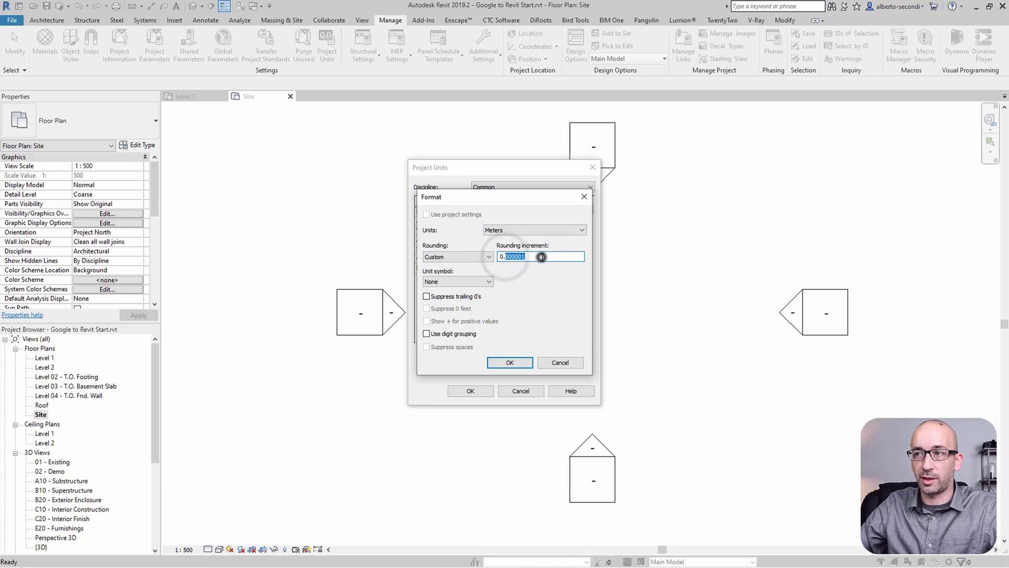
pyautogui.click(541, 258)
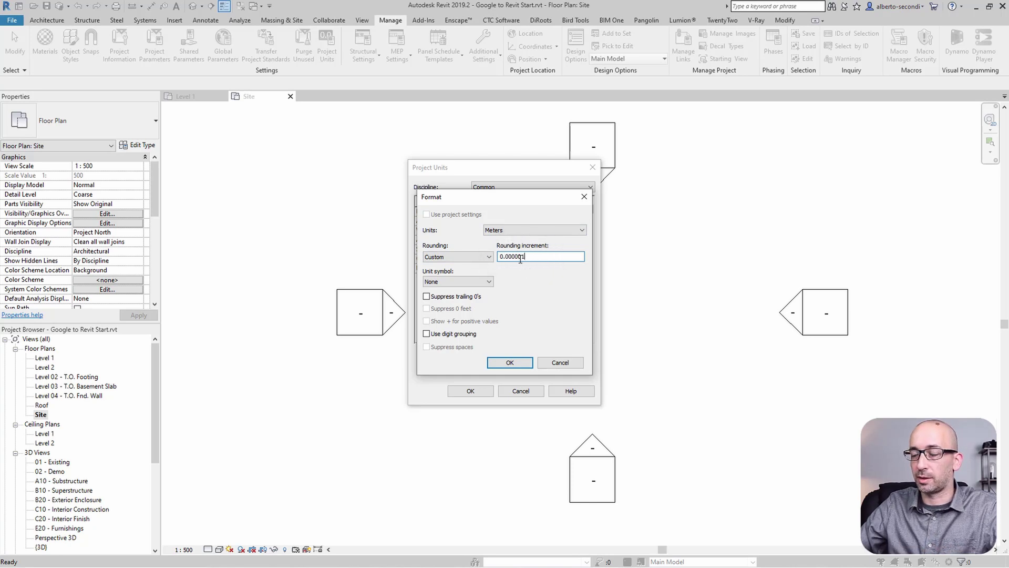
pyautogui.click(521, 362)
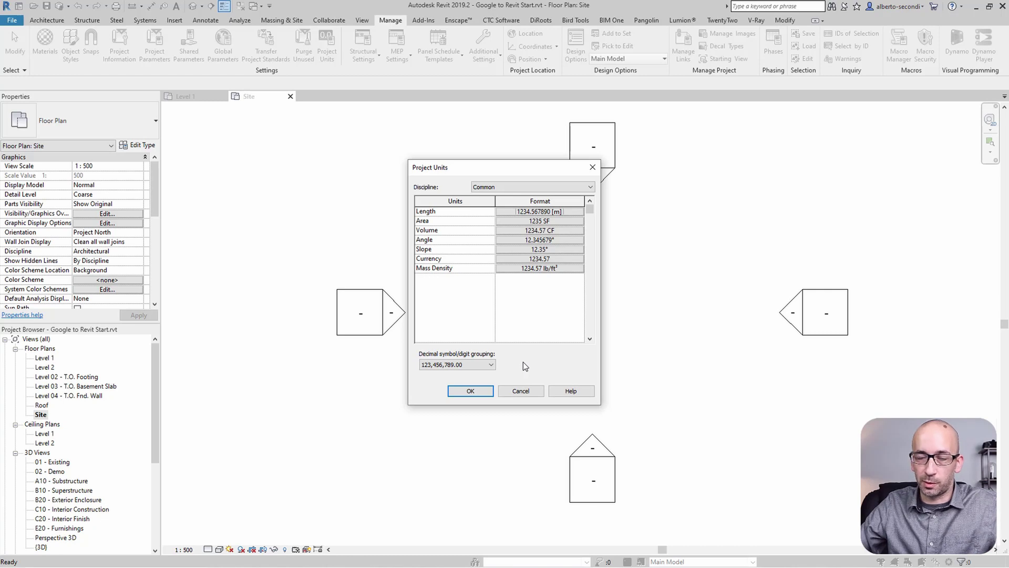
# - Set Angle units to decimal degrees with 0.000001 rounding and apply the Project Units
pyautogui.click(506, 241)
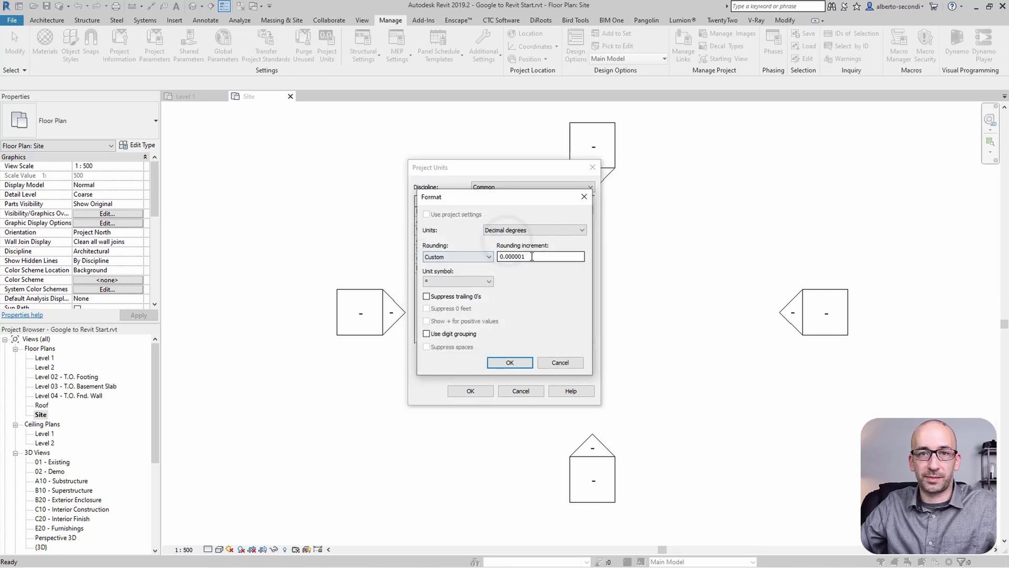
pyautogui.click(532, 256)
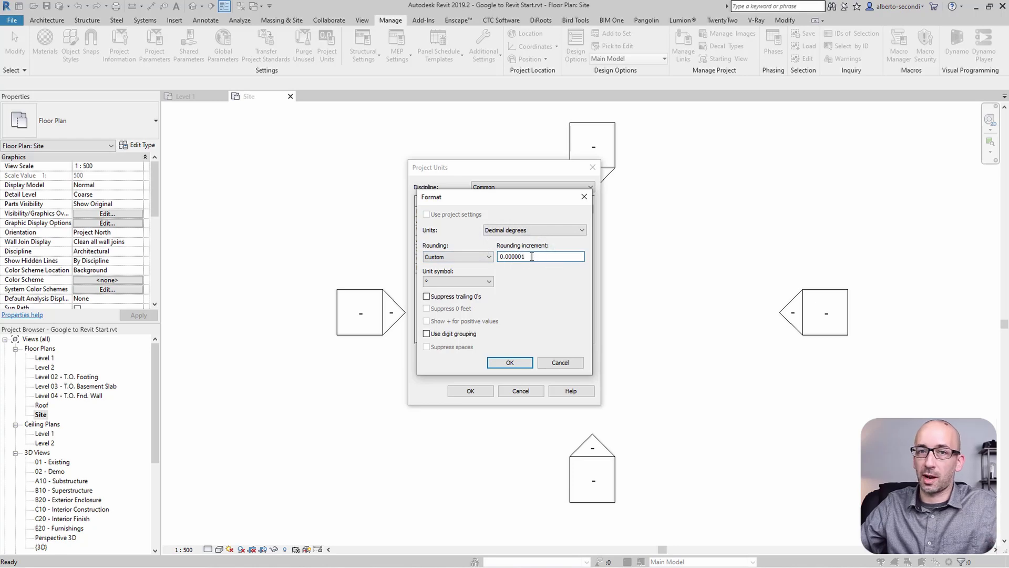
pyautogui.click(510, 362)
pyautogui.click(471, 390)
pyautogui.click(583, 350)
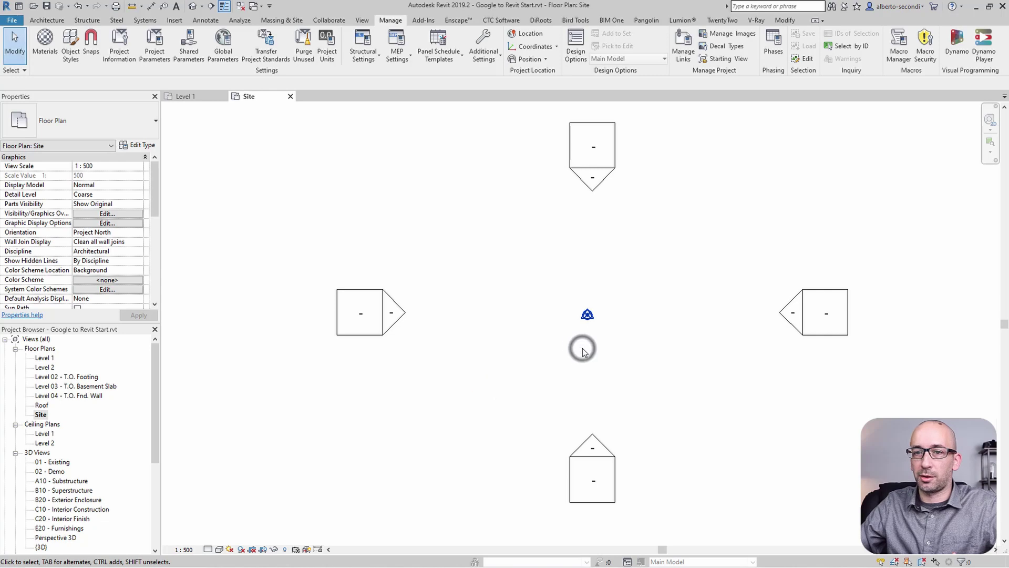
# - Open File Explorer on the C:\INFRAWORKS folder beside the Revit Site view
pyautogui.click(42, 415)
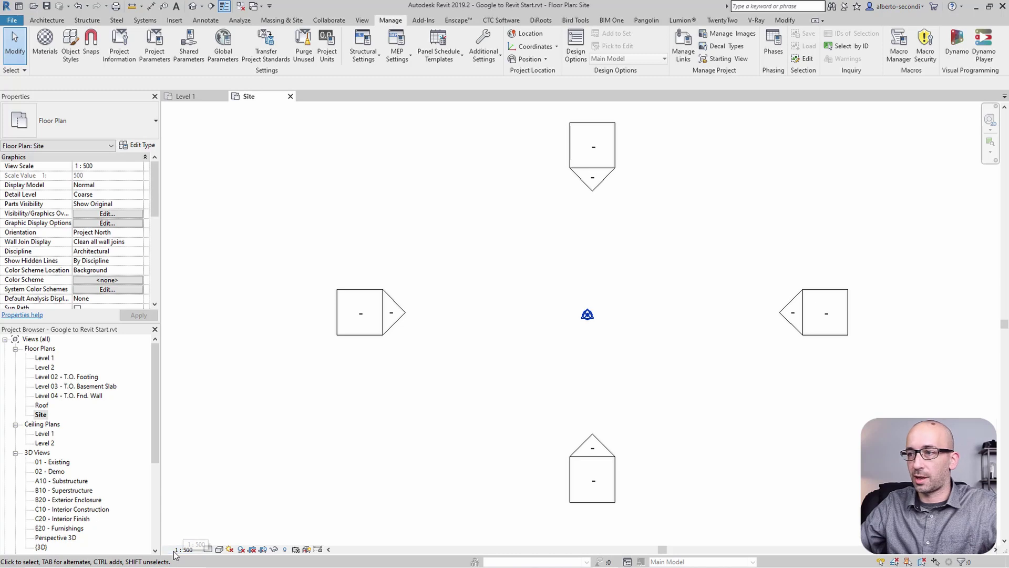
pyautogui.click(578, 345)
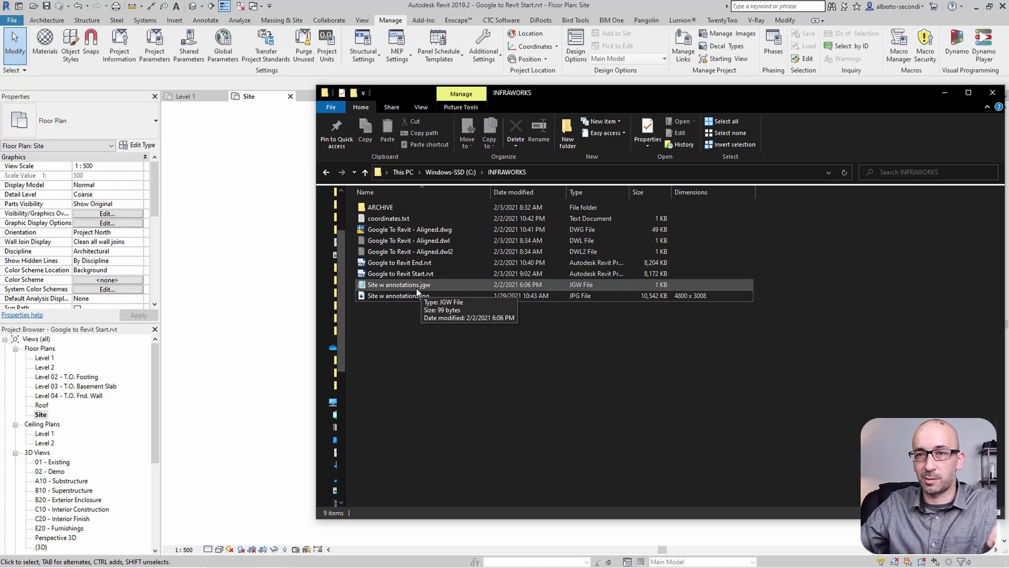
# - Check Site w annotations.jgw in Notepad, then drag Site w annotations.jpg into the Site plan
pyautogui.click(416, 287)
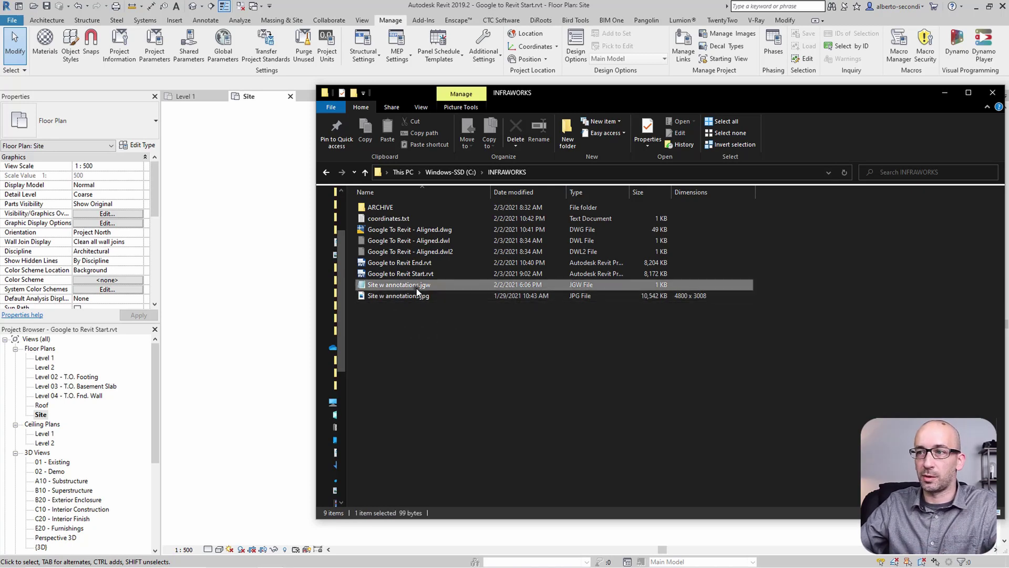
pyautogui.doubleClick(417, 287)
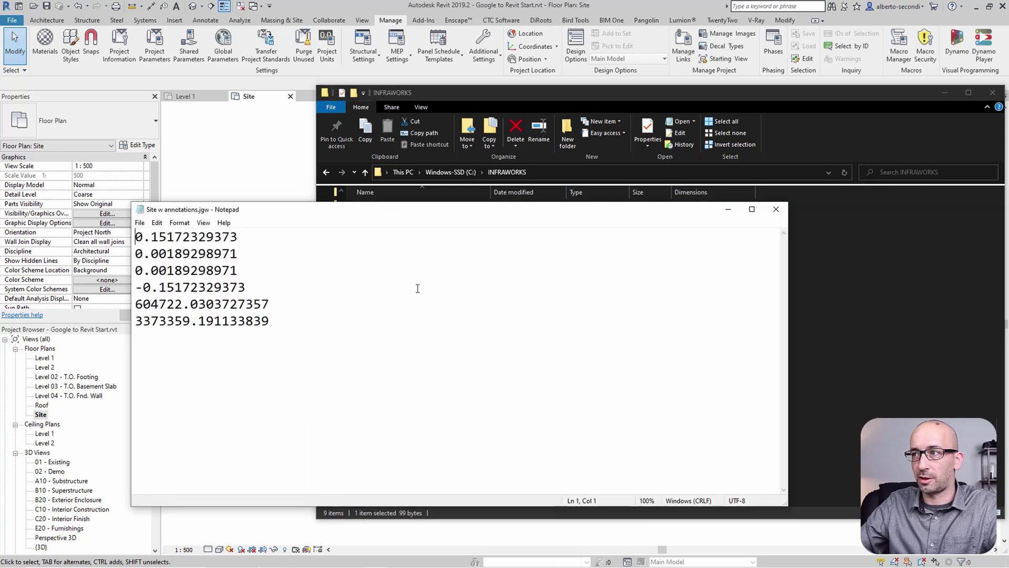
pyautogui.click(728, 208)
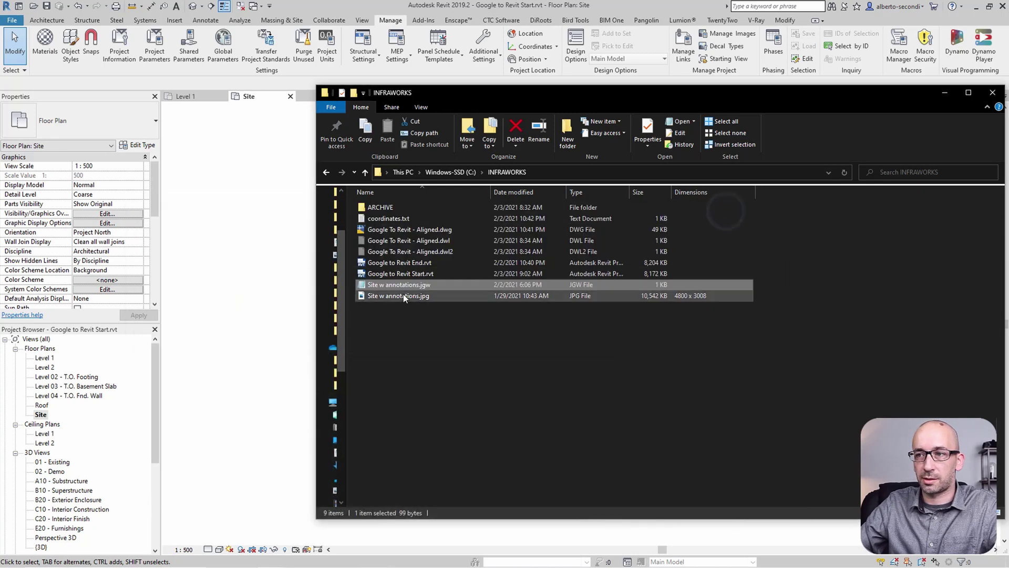
pyautogui.moveTo(402, 295); pyautogui.dragTo(291, 319)
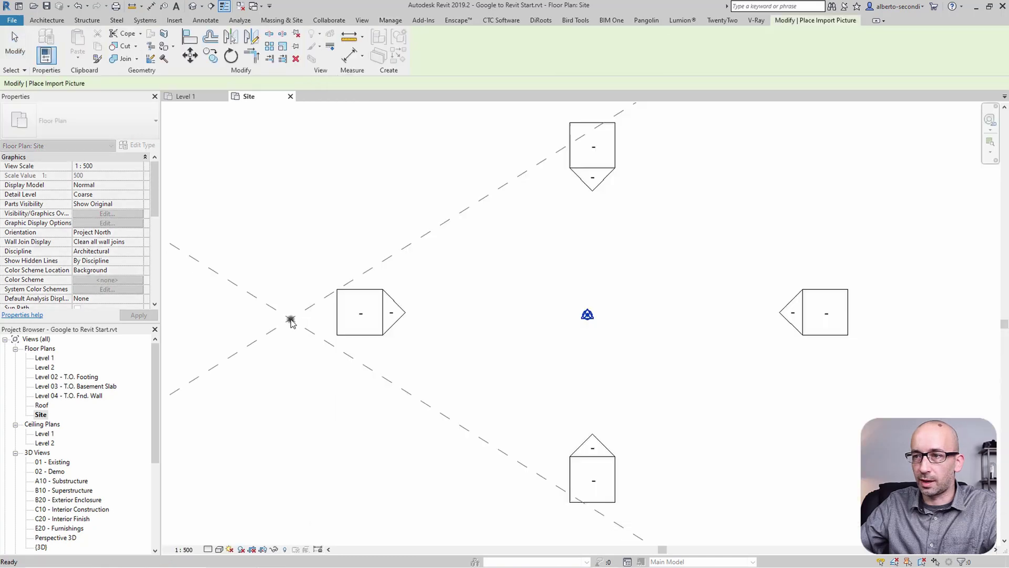
pyautogui.click(288, 318)
# - Try moving the satellite image, undo the move, and deselect it
pyautogui.scroll(-6, 424, 292)
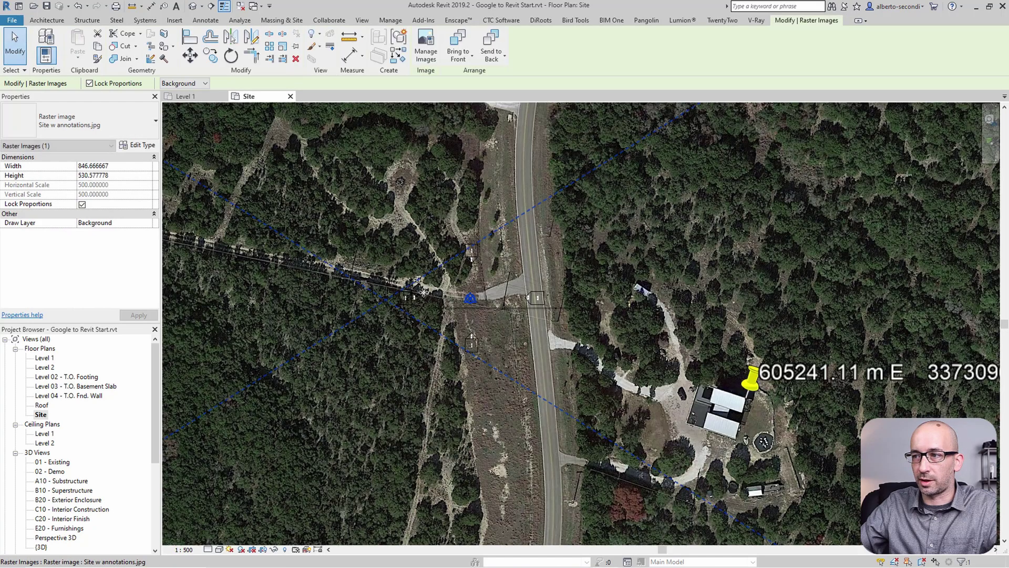
pyautogui.scroll(-4, 424, 292)
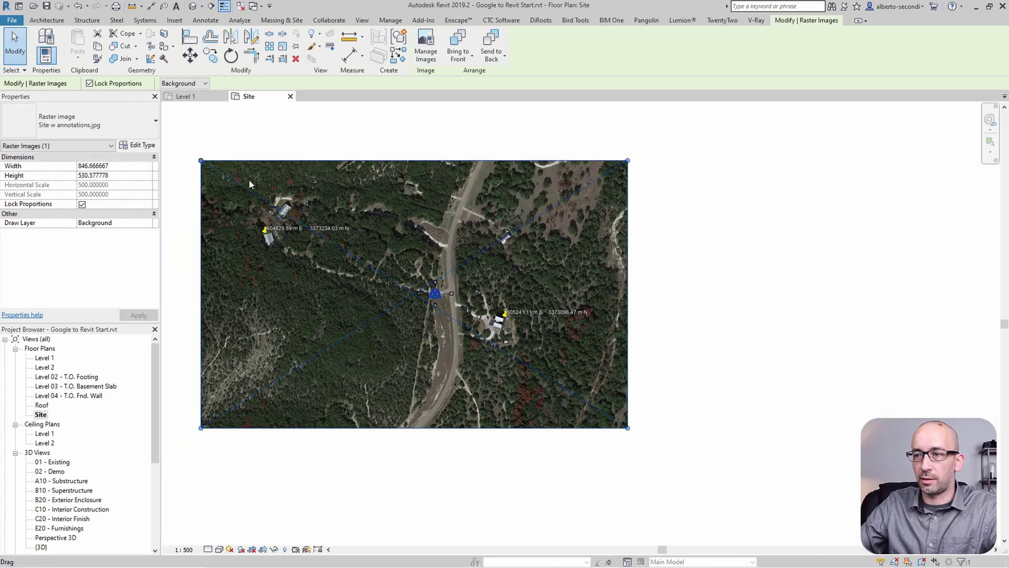
pyautogui.moveTo(251, 185); pyautogui.dragTo(378, 323)
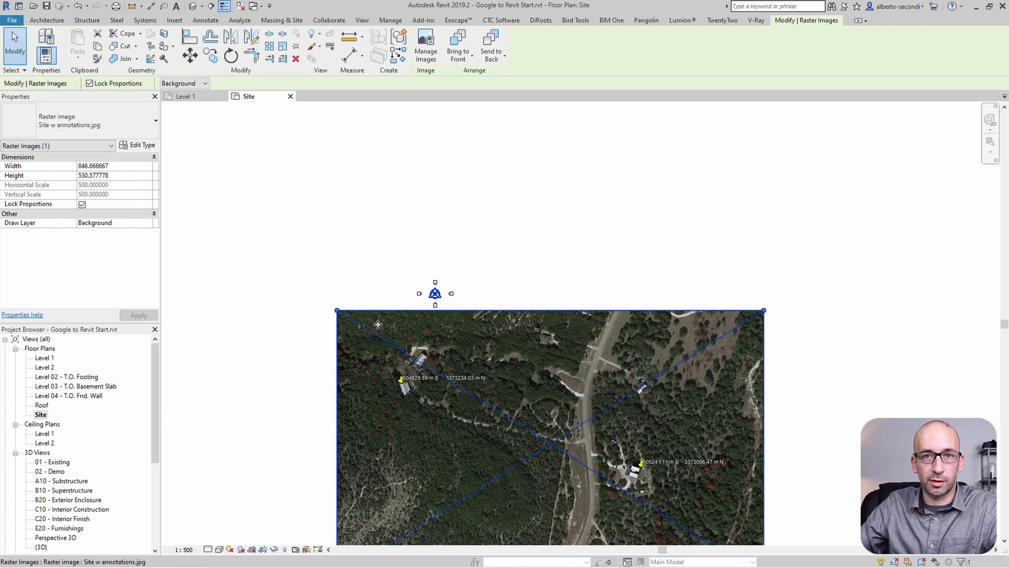
pyautogui.hotkey('ctrl', 'z')
pyautogui.scroll(1, 305, 233)
pyautogui.click(198, 248)
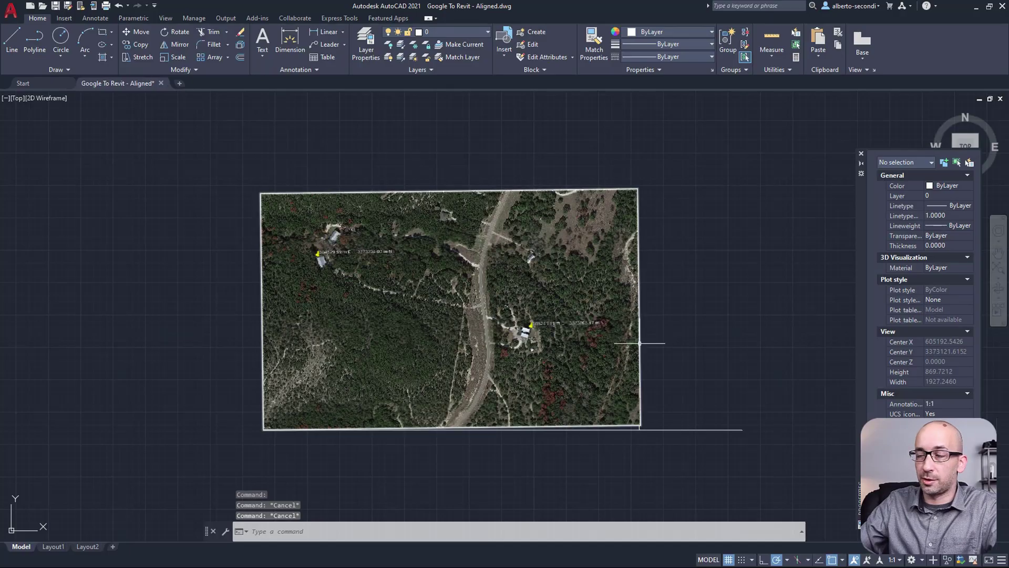
# - Select the aligned aerial image in AutoCAD and copy its Width value 728.3285
pyautogui.click(640, 342)
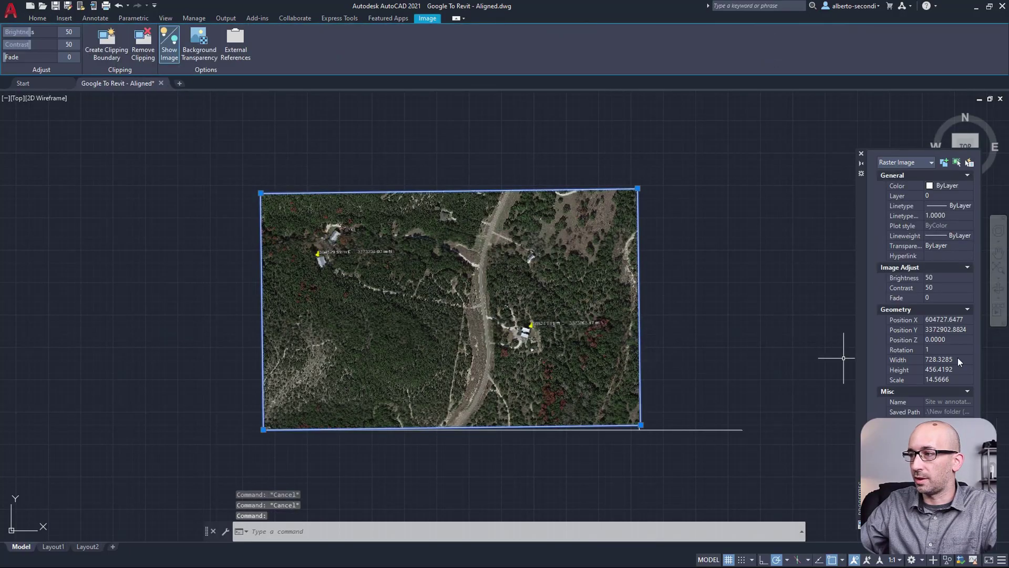
pyautogui.click(940, 359)
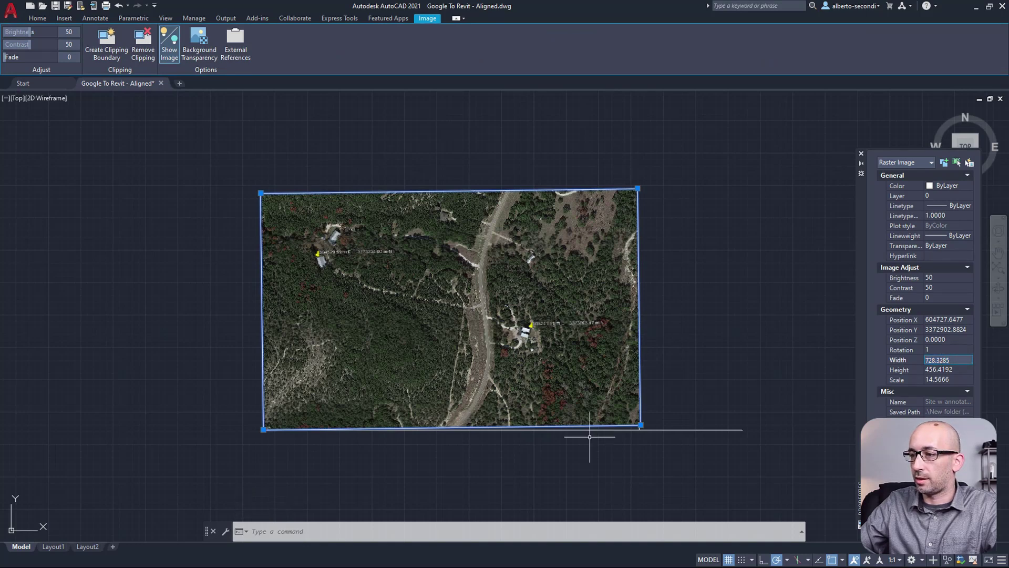
pyautogui.scroll(10, 640, 432)
pyautogui.scroll(5, 610, 395)
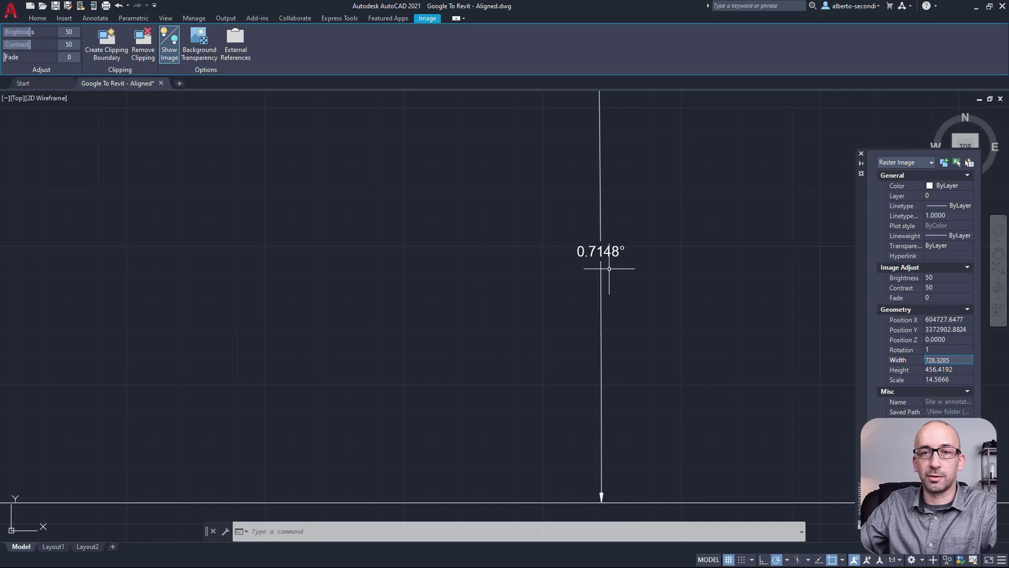
pyautogui.rightClick(958, 360)
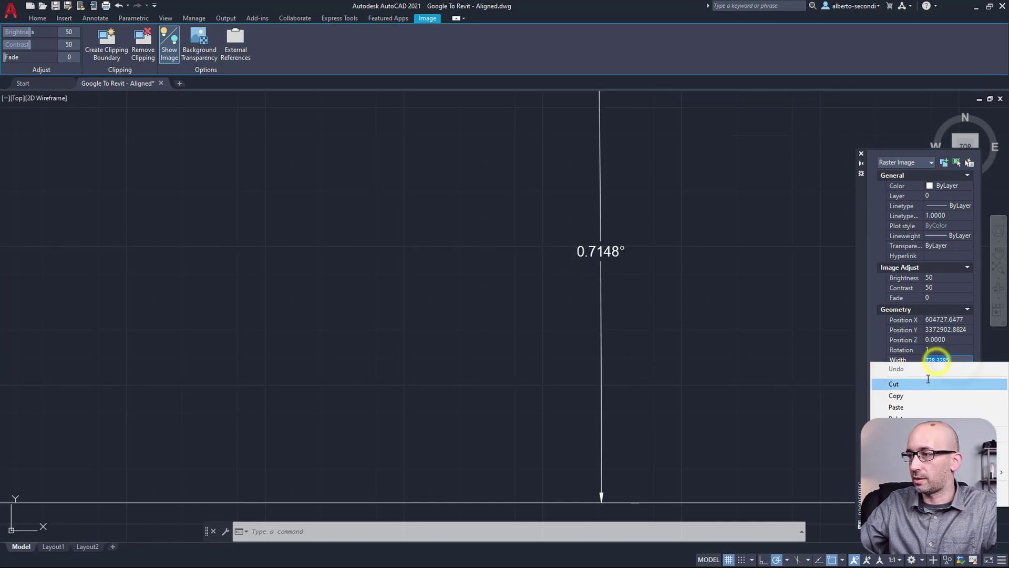
pyautogui.click(912, 396)
# - Replace the Revit image's Width 846.666667 with the pasted 728.3285
pyautogui.hotkey('alt', 'Tab')
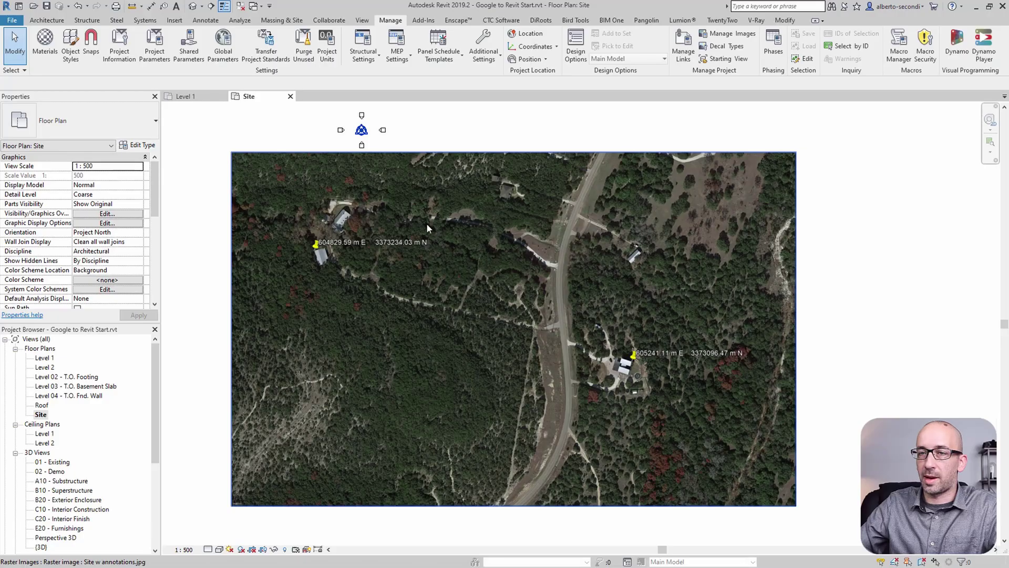
pyautogui.click(314, 166)
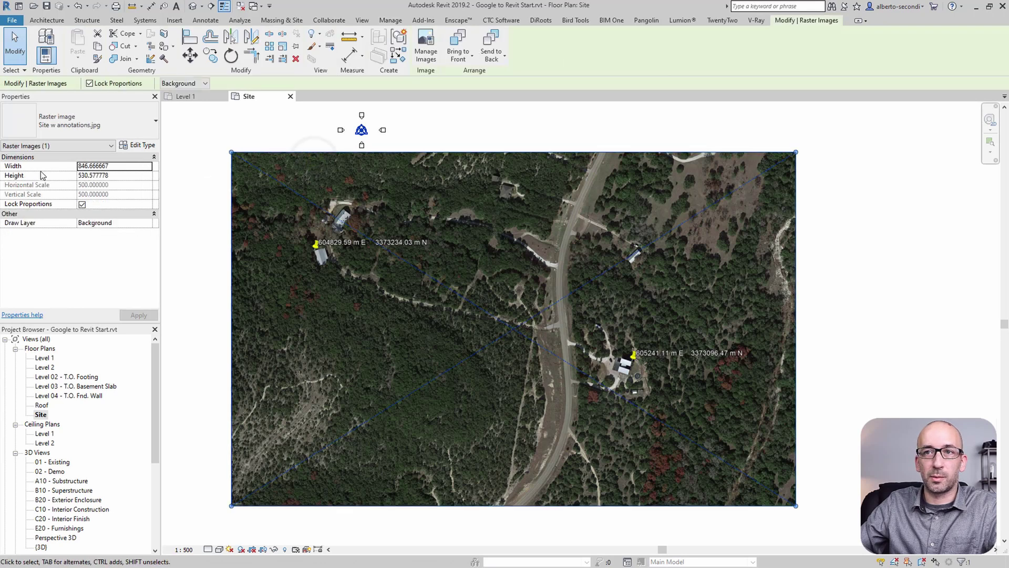
pyautogui.click(123, 166)
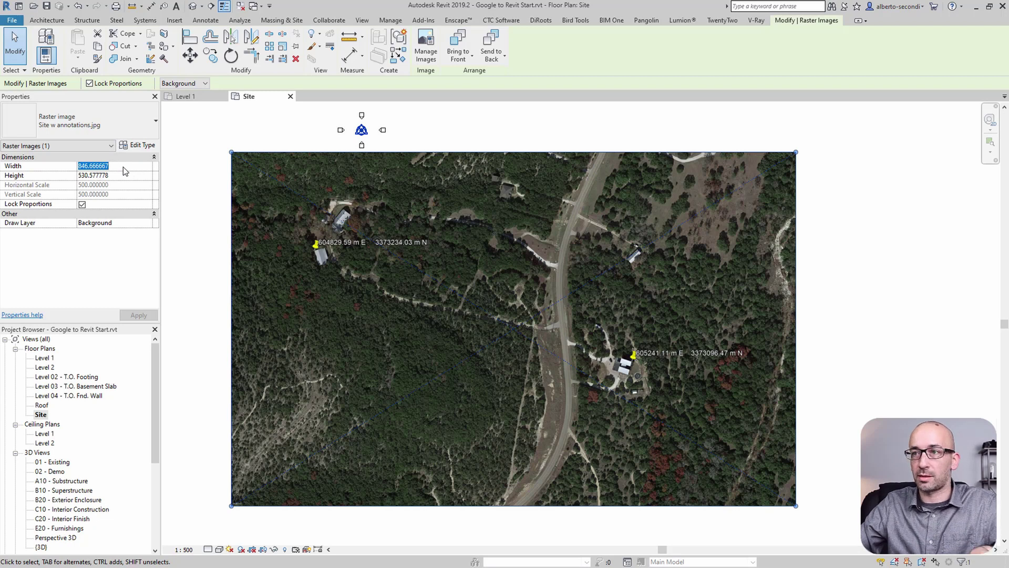
pyautogui.hotkey('ctrl', 'v')
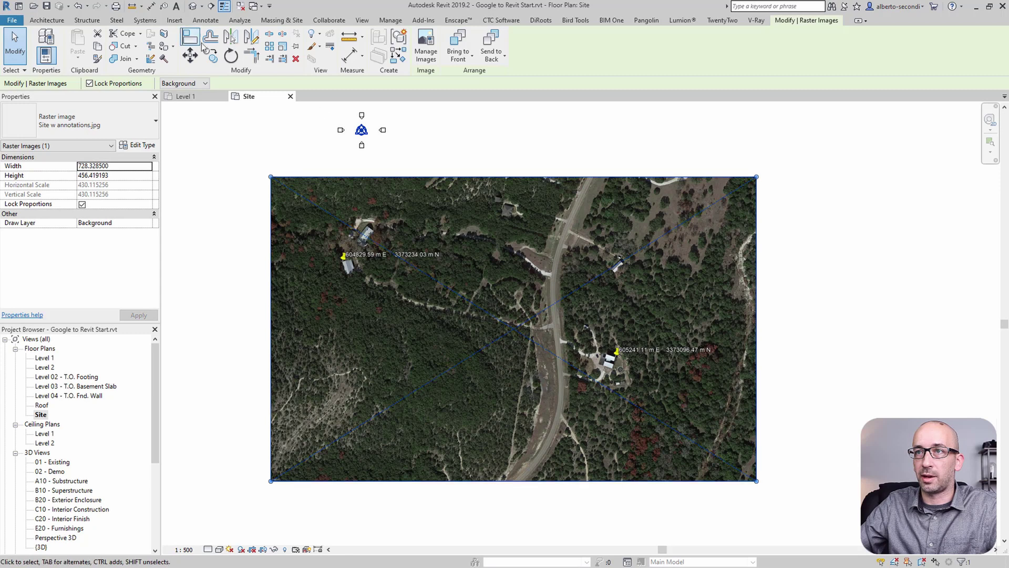
pyautogui.click(231, 56)
# - Rotate the aerial image by 0.7148°
pyautogui.click(800, 381)
pyautogui.write('.7')
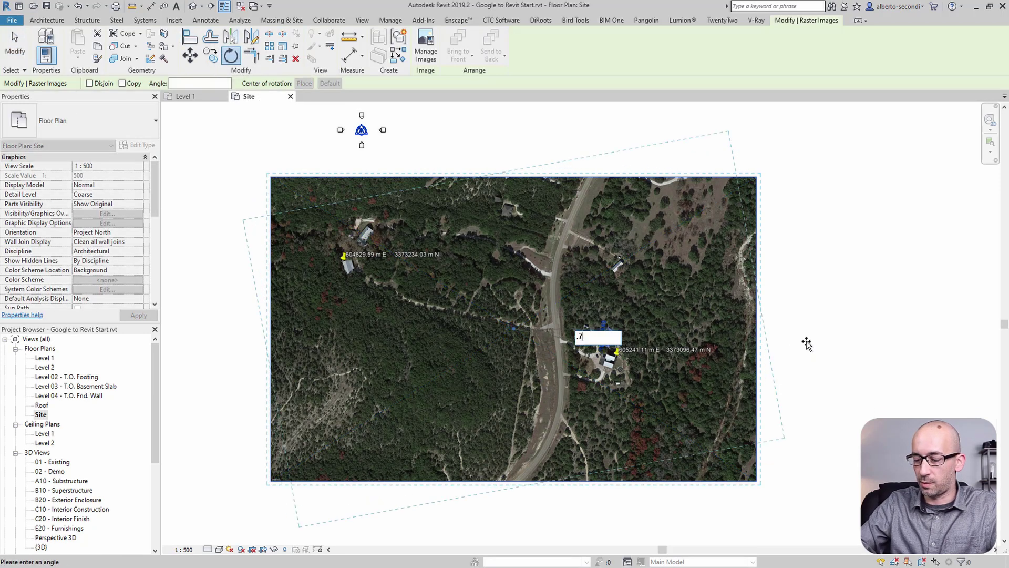
pyautogui.write('148')
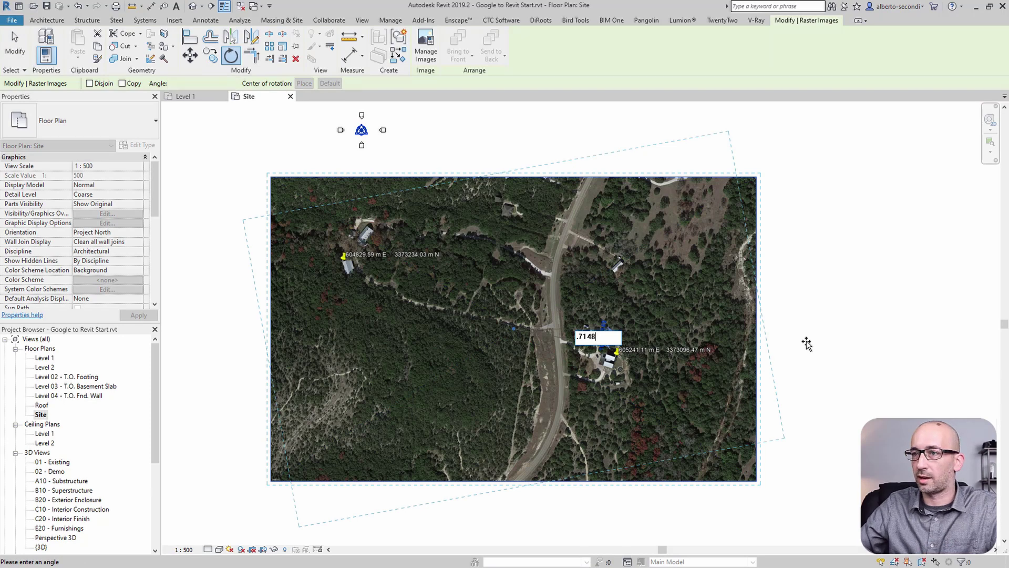
pyautogui.press('Return')
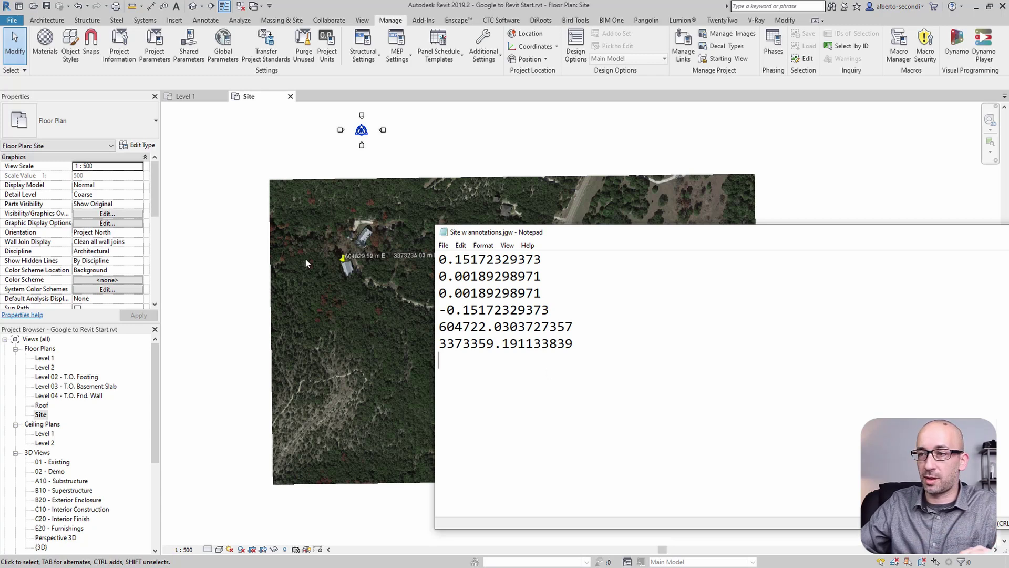
# - Copy the world file's easting 604722.0303727357 in Notepad and bring Revit's Site plan back
pyautogui.moveTo(441, 326); pyautogui.dragTo(574, 327)
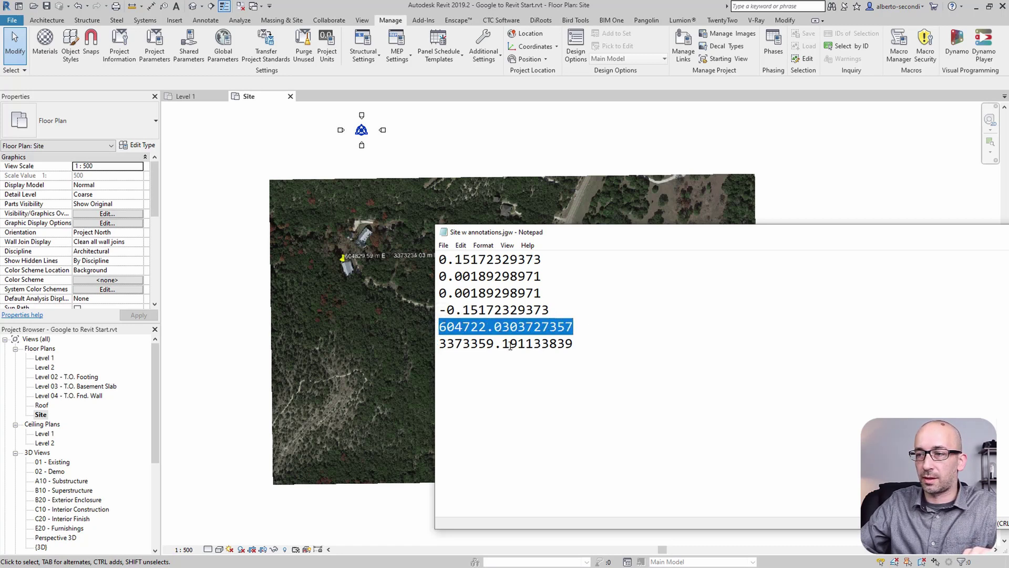
pyautogui.rightClick(465, 328)
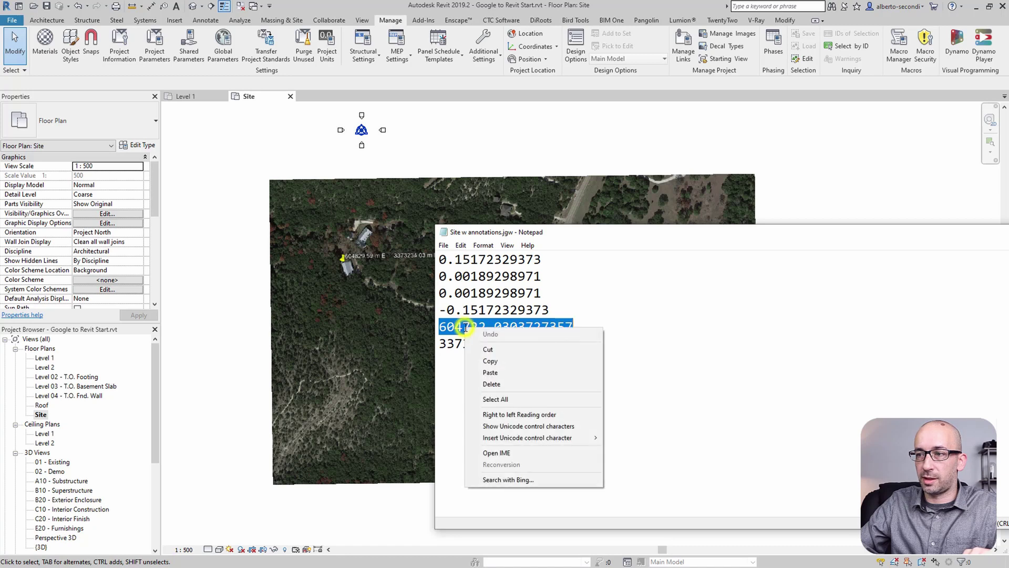
pyautogui.click(503, 361)
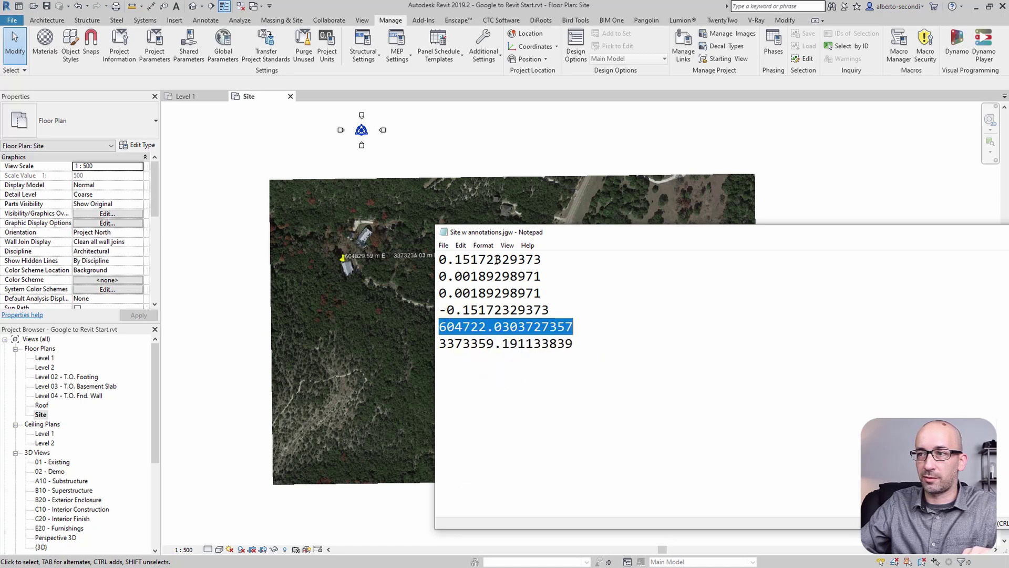
pyautogui.click(468, 147)
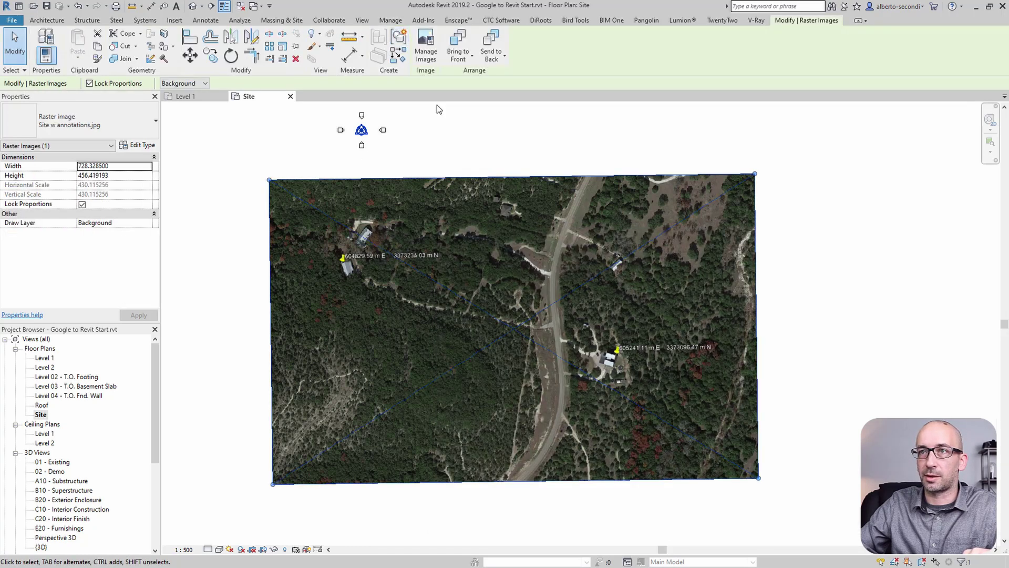
# - Draw a reference model line from the aerial image's top-left corner up and to the left
pyautogui.click(47, 20)
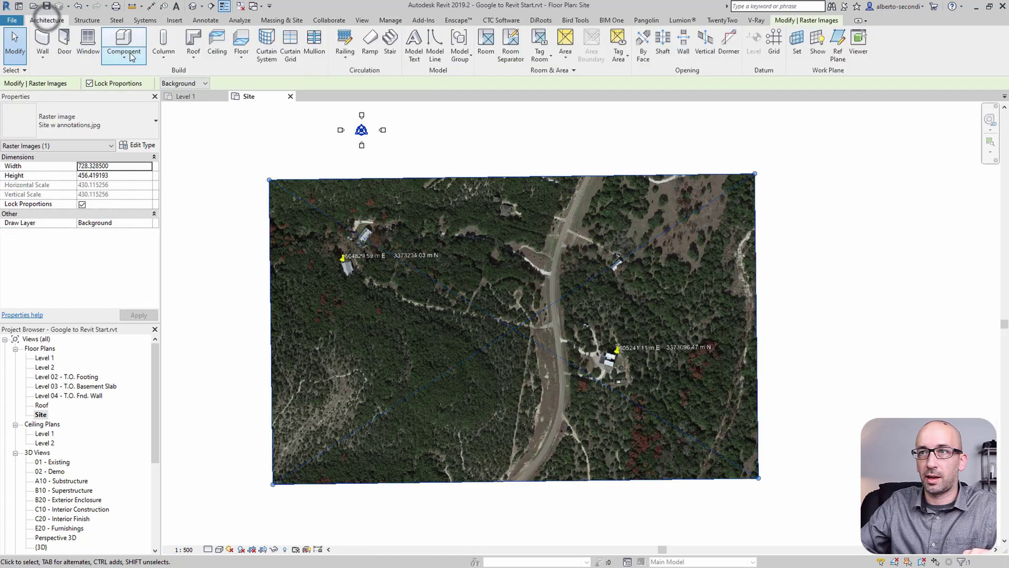
pyautogui.click(435, 44)
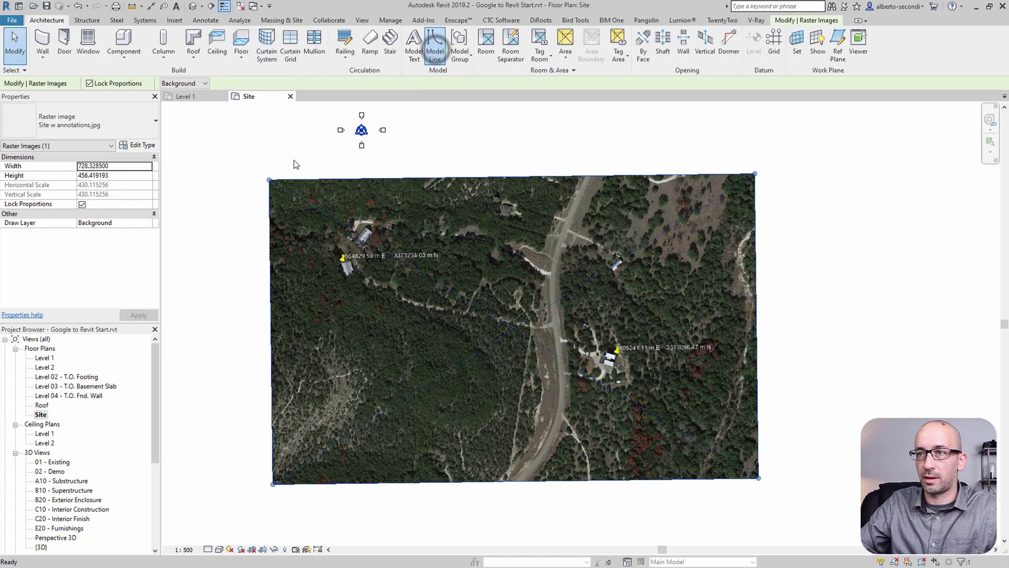
pyautogui.click(269, 179)
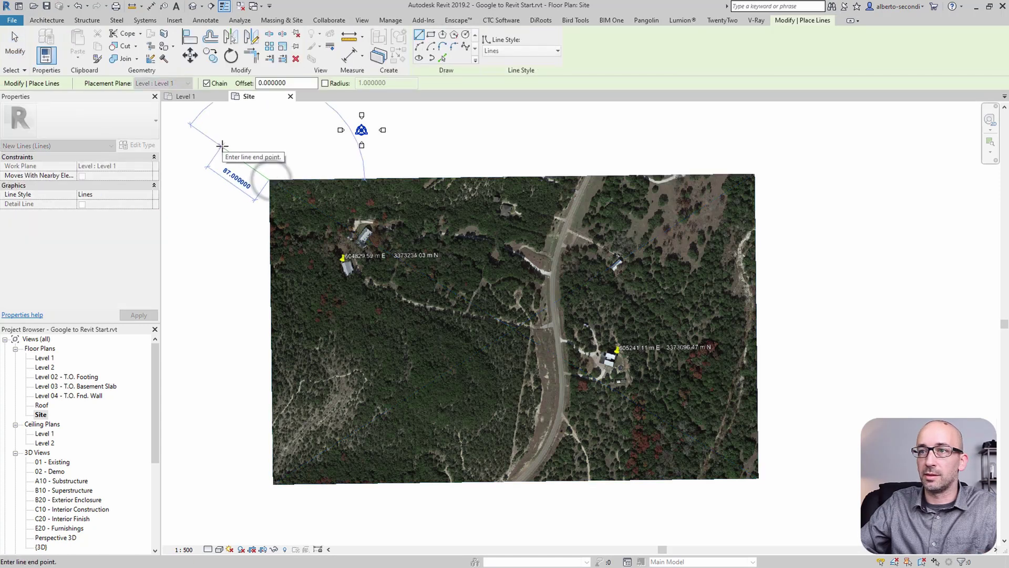
pyautogui.click(222, 148)
pyautogui.press('Escape')
pyautogui.press('Escape')
pyautogui.scroll(5, 270, 159)
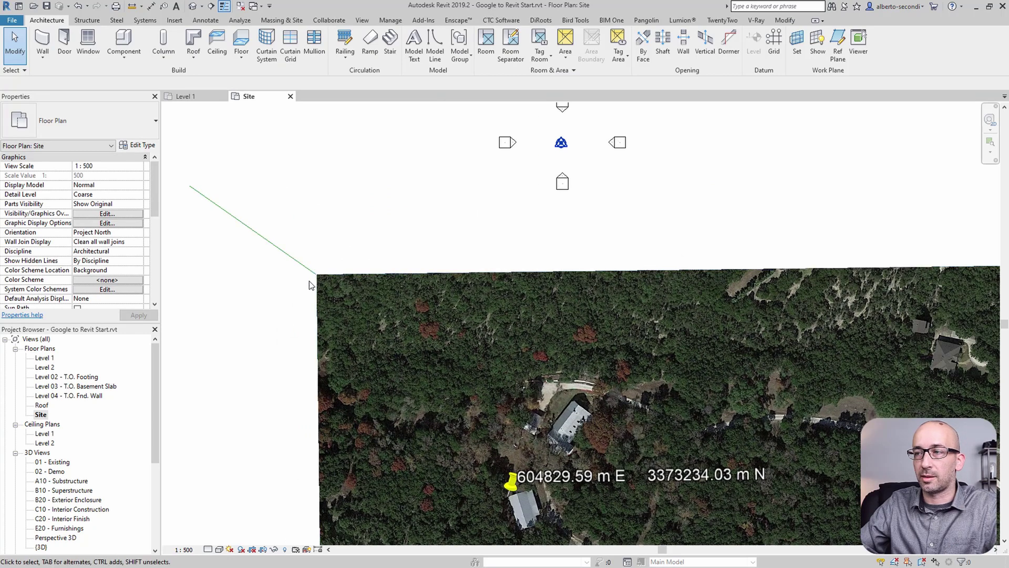
pyautogui.click(325, 212)
pyautogui.scroll(-10, 364, 23)
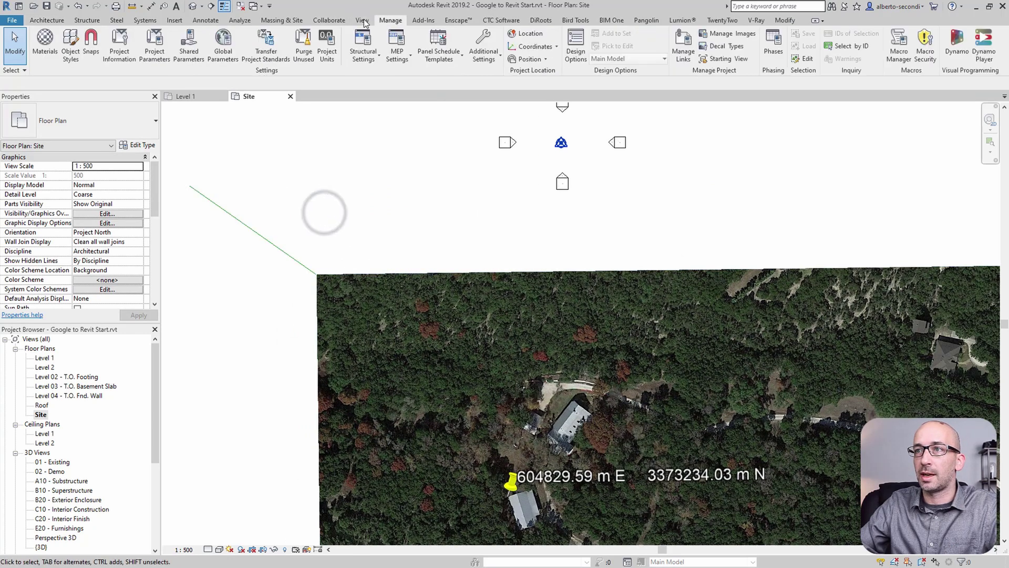
# - Specify shared coordinates at the line's endpoint: North 3373359.191134, East 604722.030373, elevation 0
pyautogui.click(544, 48)
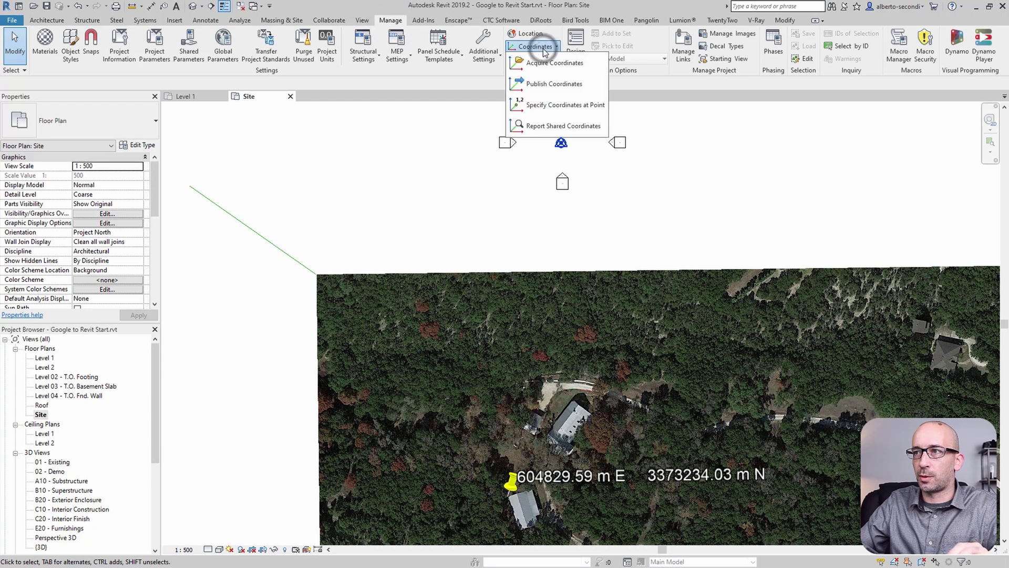
pyautogui.click(546, 105)
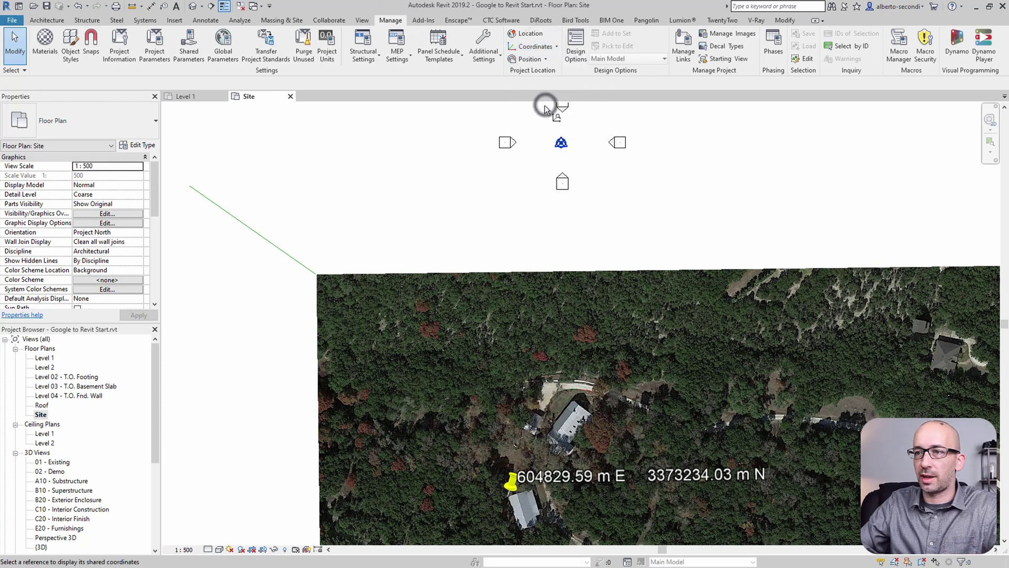
pyautogui.click(318, 274)
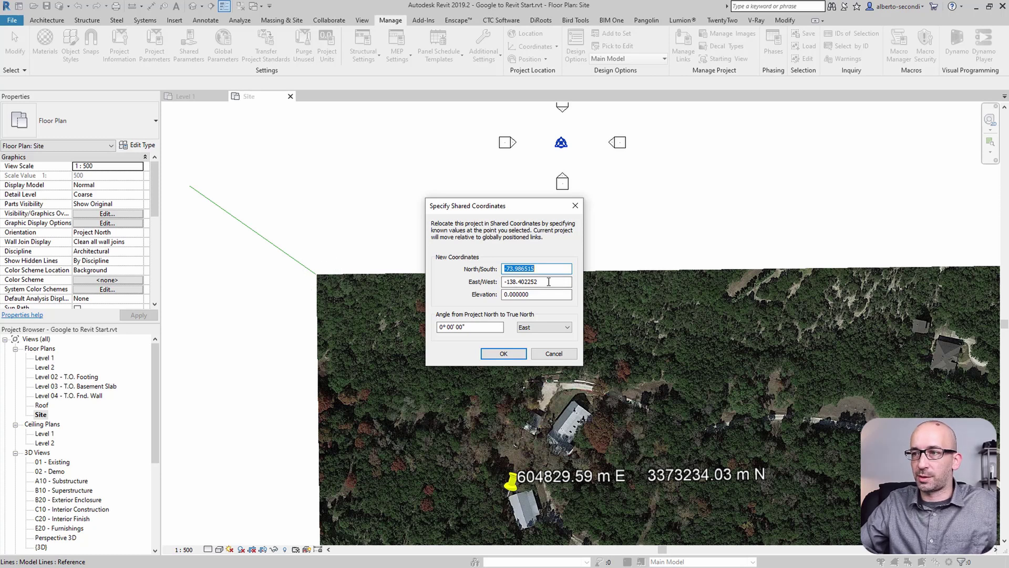
pyautogui.doubleClick(551, 281)
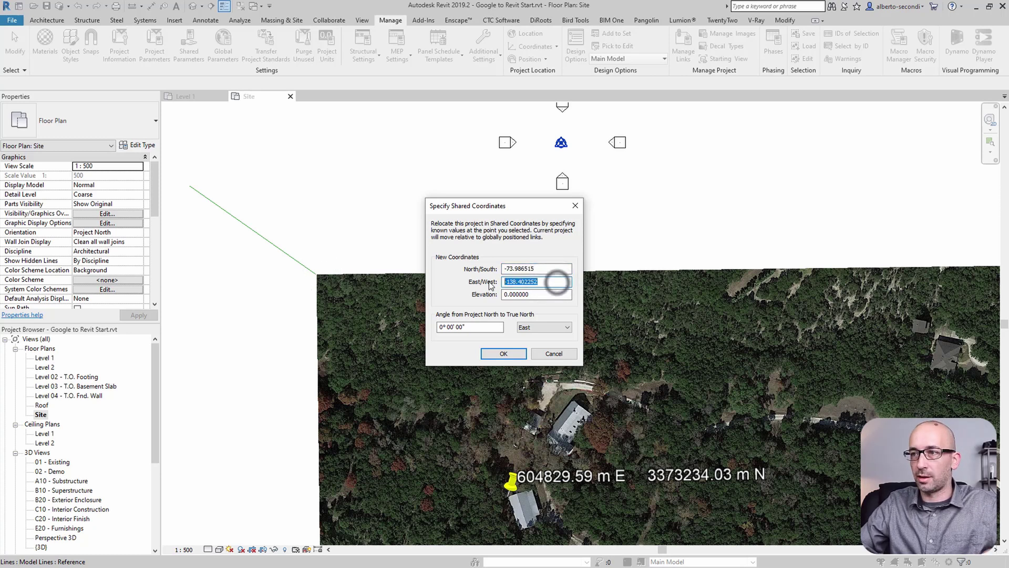
pyautogui.hotkey('ctrl', 'v')
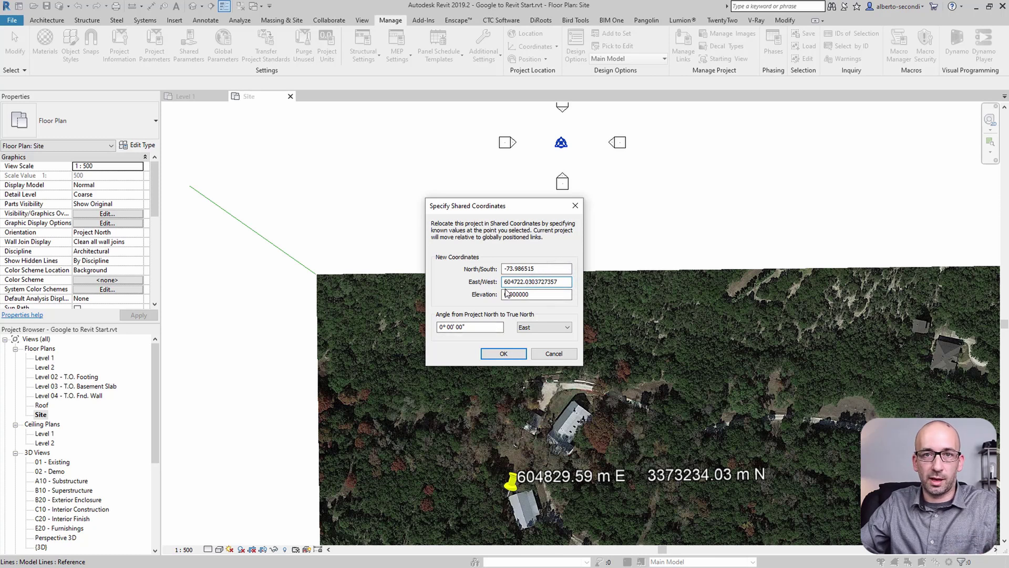
pyautogui.doubleClick(546, 268)
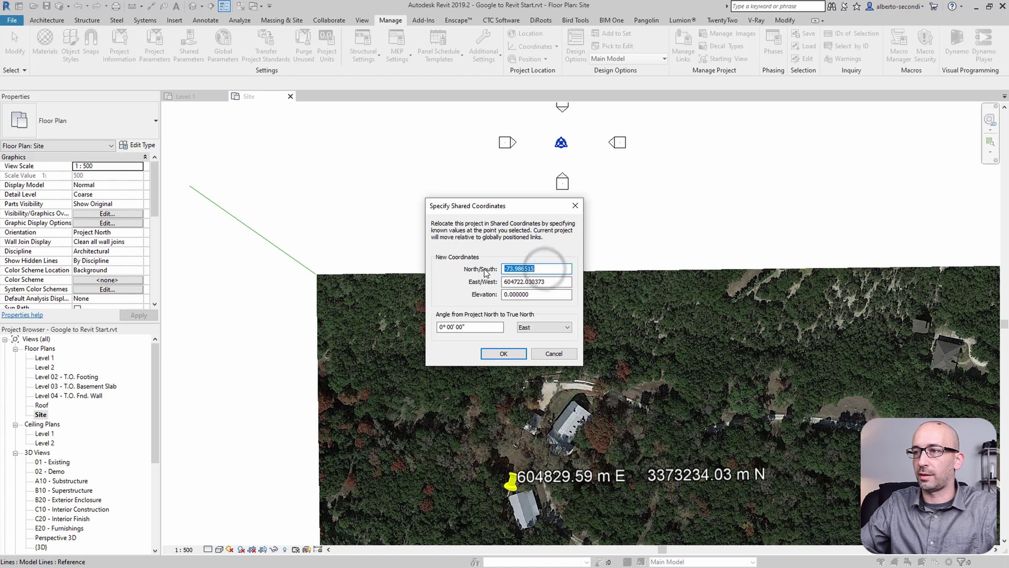
pyautogui.hotkey('ctrl', 'v')
pyautogui.click(515, 351)
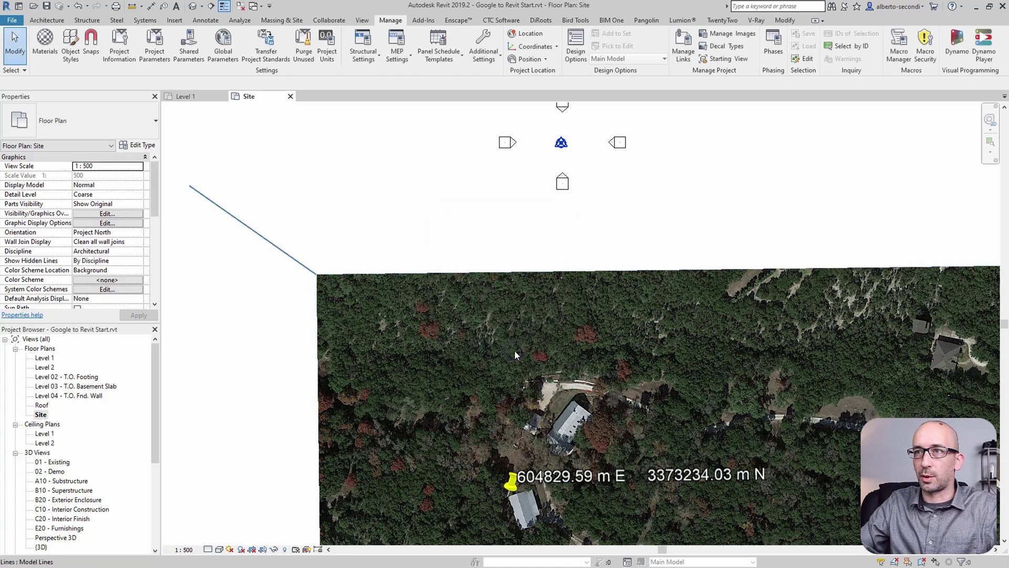
pyautogui.click(205, 20)
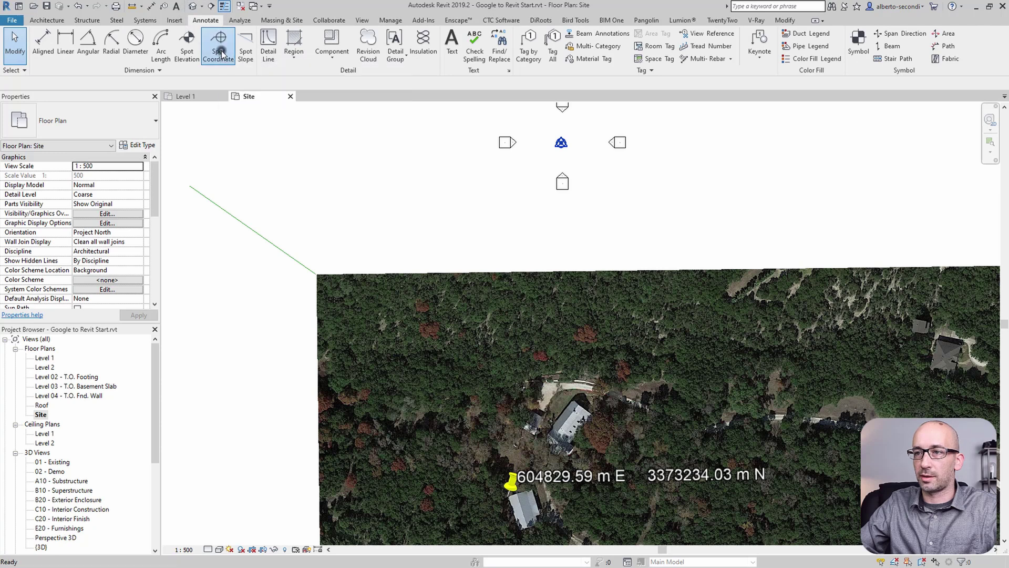
# - Place a spot coordinate at the image corner reading N 3373359.191134, E 604722.030373
pyautogui.click(221, 55)
pyautogui.click(317, 273)
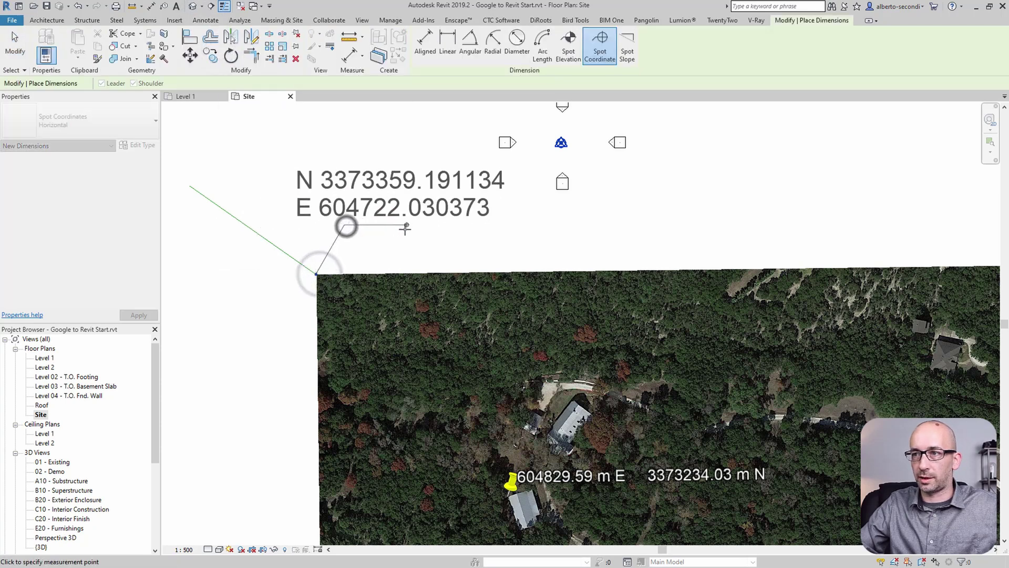
pyautogui.click(344, 225)
pyautogui.click(413, 226)
pyautogui.press('Escape')
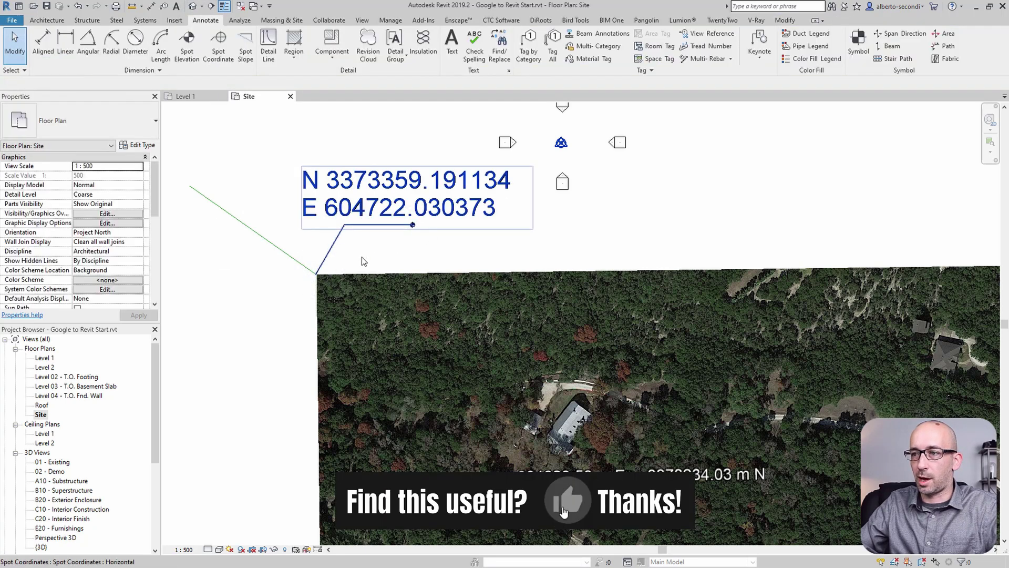
pyautogui.scroll(-4, 358, 259)
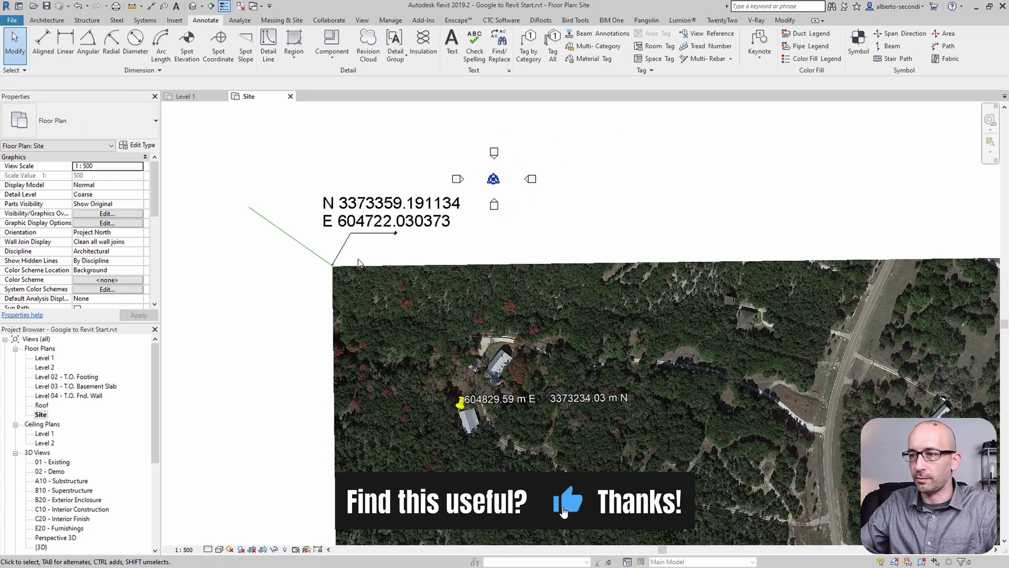
pyautogui.moveTo(387, 292); pyautogui.dragTo(329, 231, button='middle')
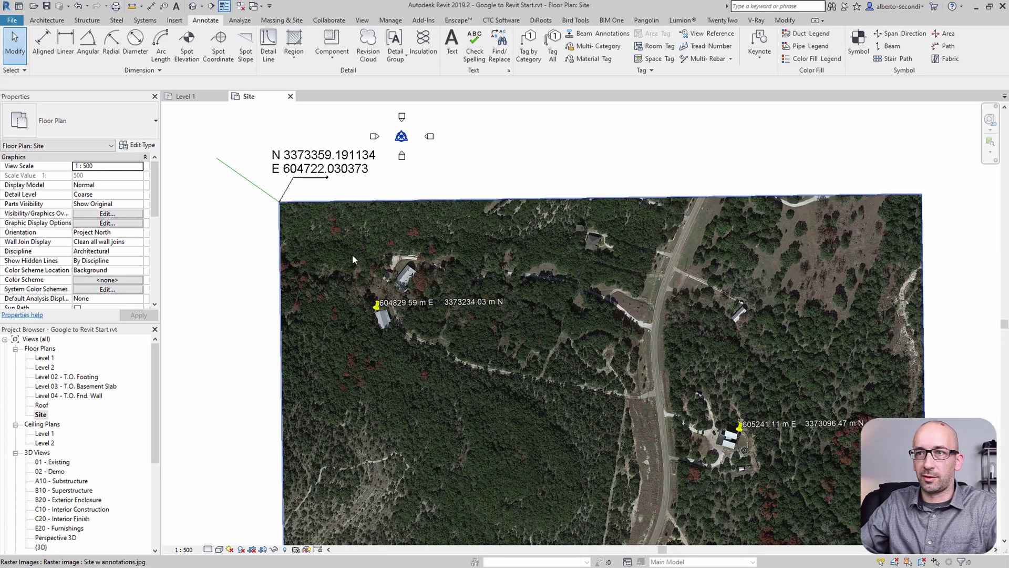
pyautogui.click(254, 193)
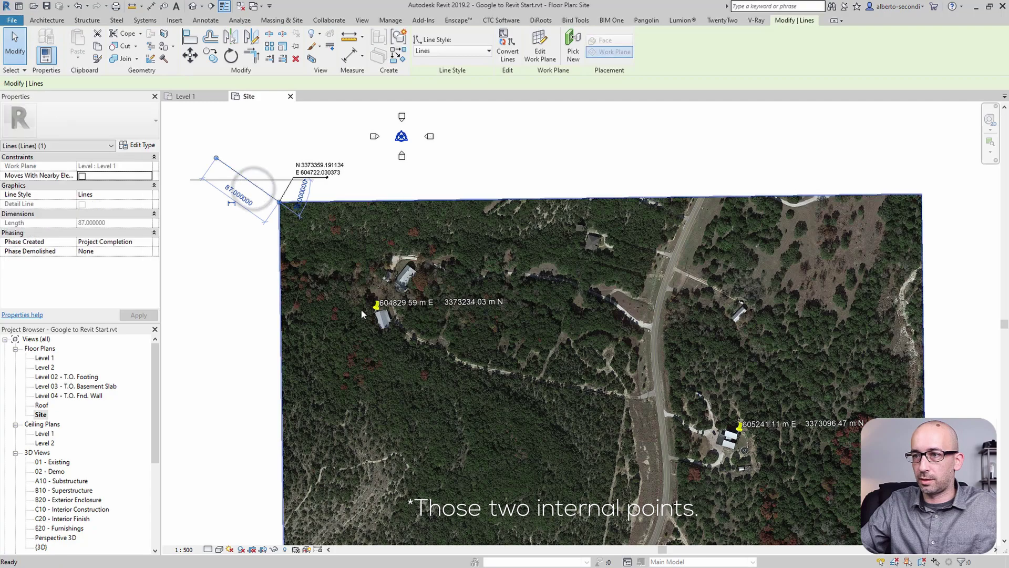
# - Using CS, draw a line from the western pushpin's tip horizontally to the left
pyautogui.press('c')
pyautogui.press('s')
pyautogui.scroll(5, 368, 315)
pyautogui.scroll(3, 378, 330)
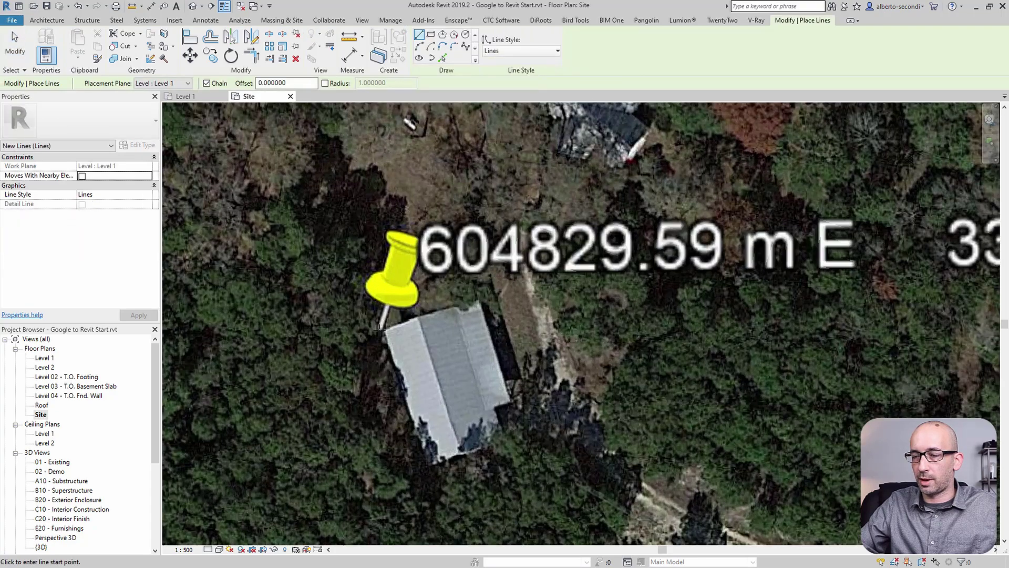
pyautogui.click(379, 330)
pyautogui.scroll(-8, 379, 330)
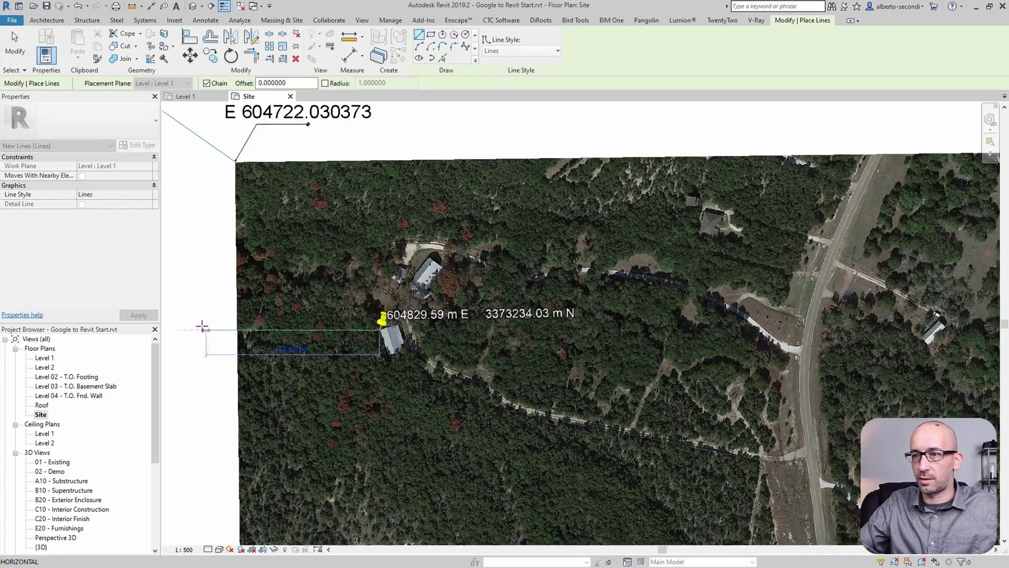
pyautogui.click(197, 327)
pyautogui.press('Escape')
pyautogui.press('Escape')
pyautogui.press('z')
pyautogui.press('f')
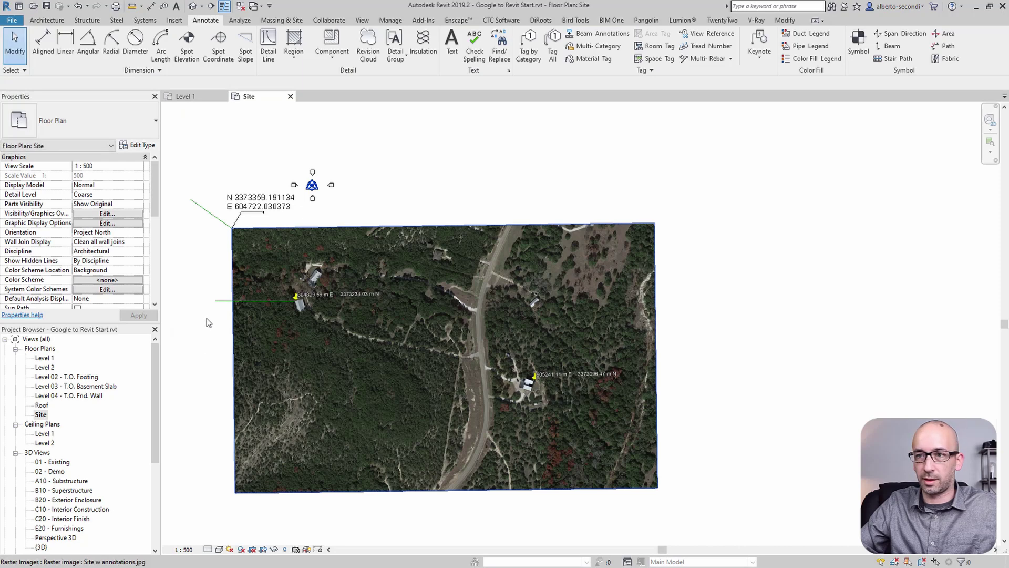
# - Draw another model line starting at the eastern pushpin's tip
pyautogui.press('l')
pyautogui.press('i')
pyautogui.scroll(10, 543, 381)
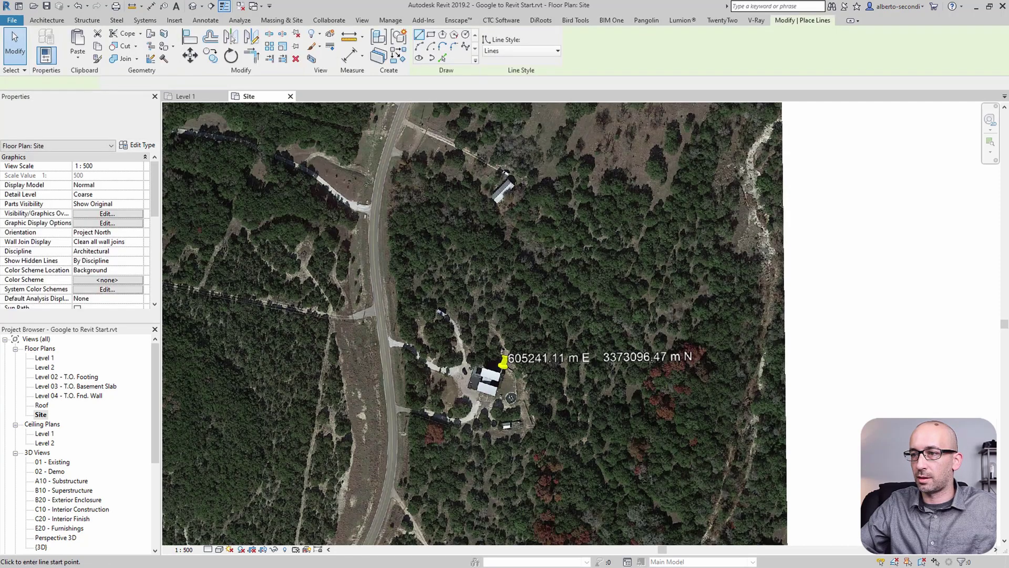
pyautogui.scroll(2, 416, 355)
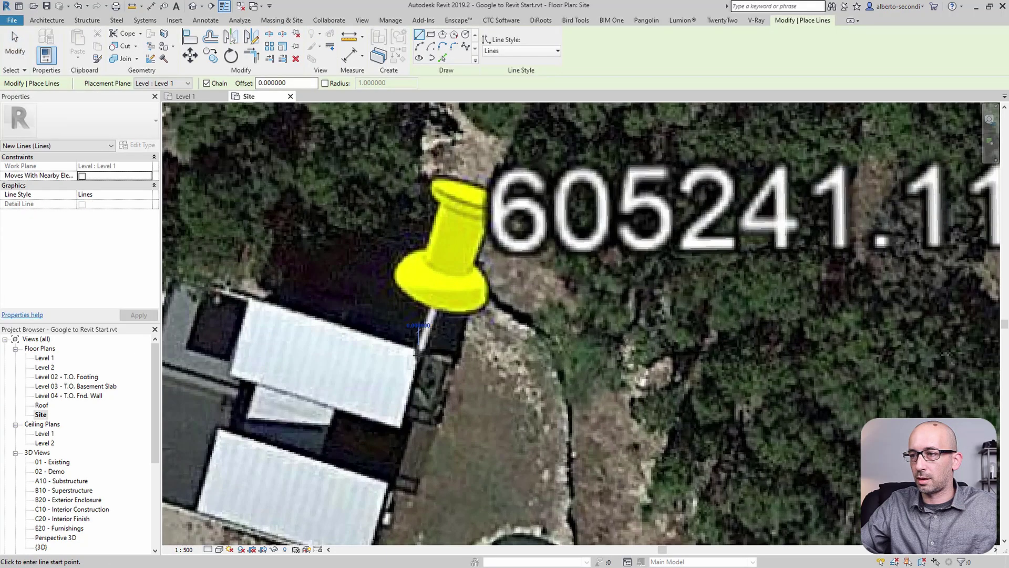
pyautogui.scroll(-5, 417, 355)
pyautogui.click(422, 330)
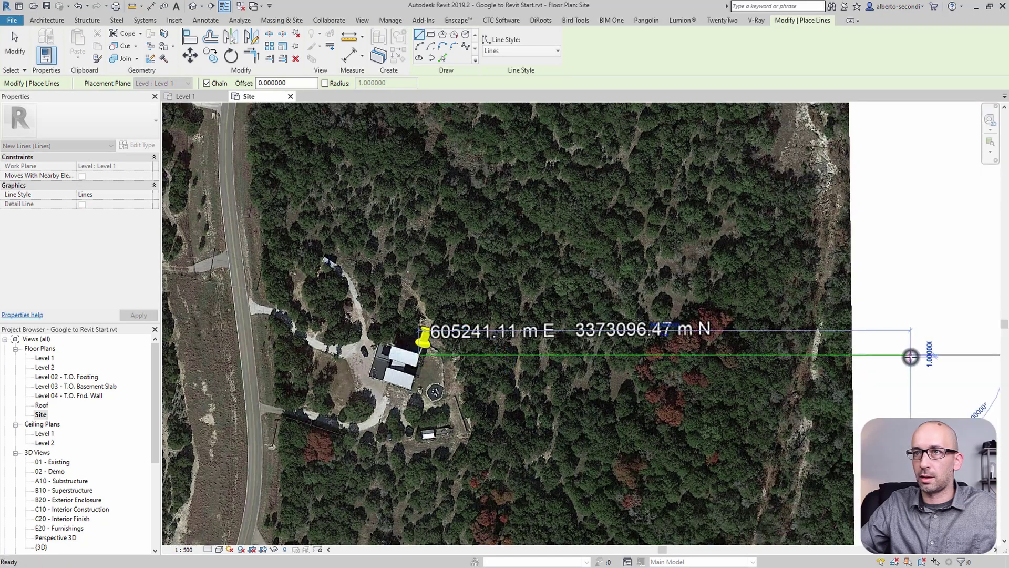
pyautogui.press('Escape')
pyautogui.press('Escape')
# - Tag the western pushpin with a spot coordinate reading N 3373233.722807, E 604829.640911
pyautogui.click(218, 45)
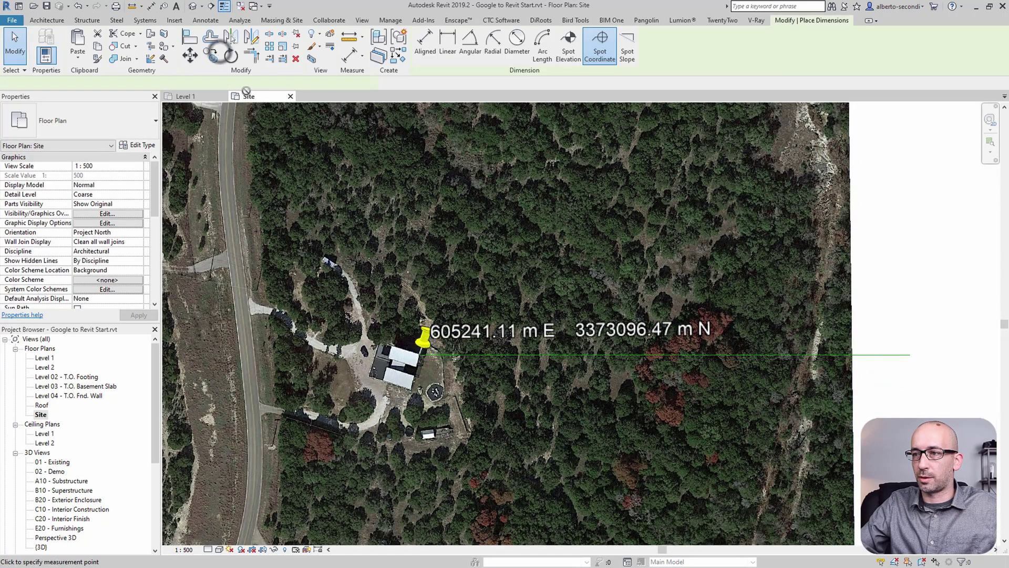
pyautogui.scroll(-3, 423, 336)
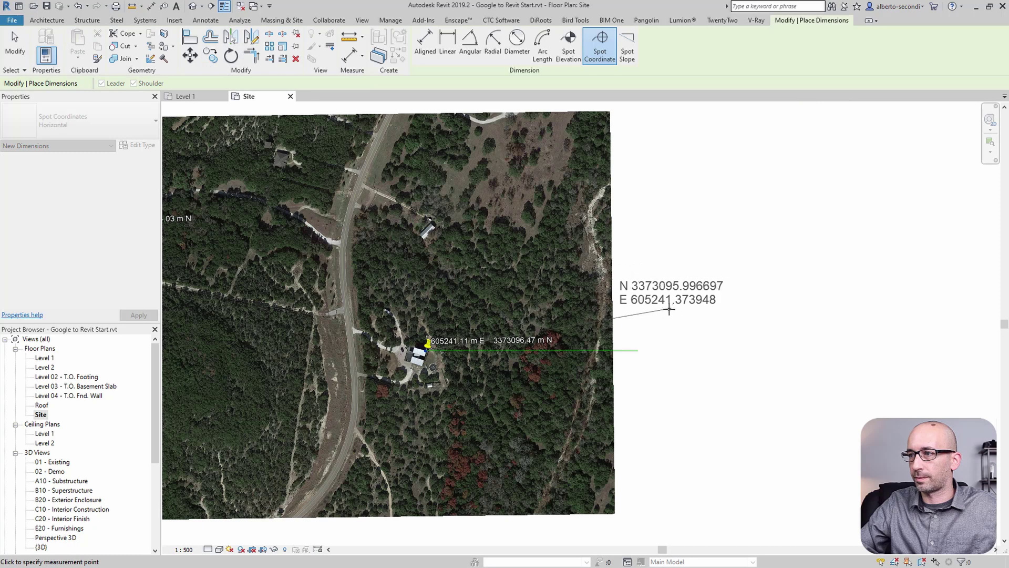
pyautogui.scroll(-3, 711, 304)
pyautogui.scroll(5, 316, 247)
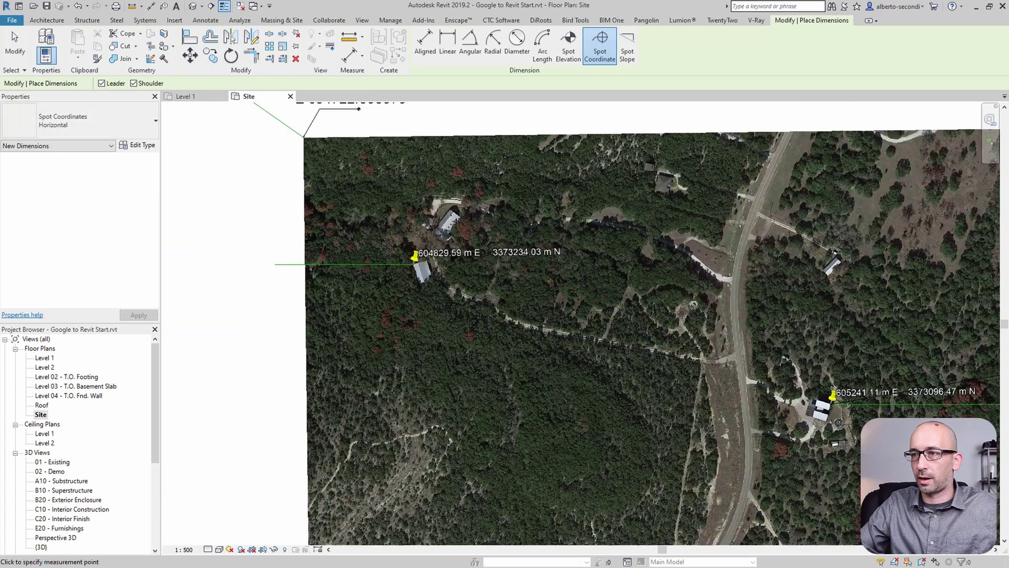
pyautogui.click(414, 258)
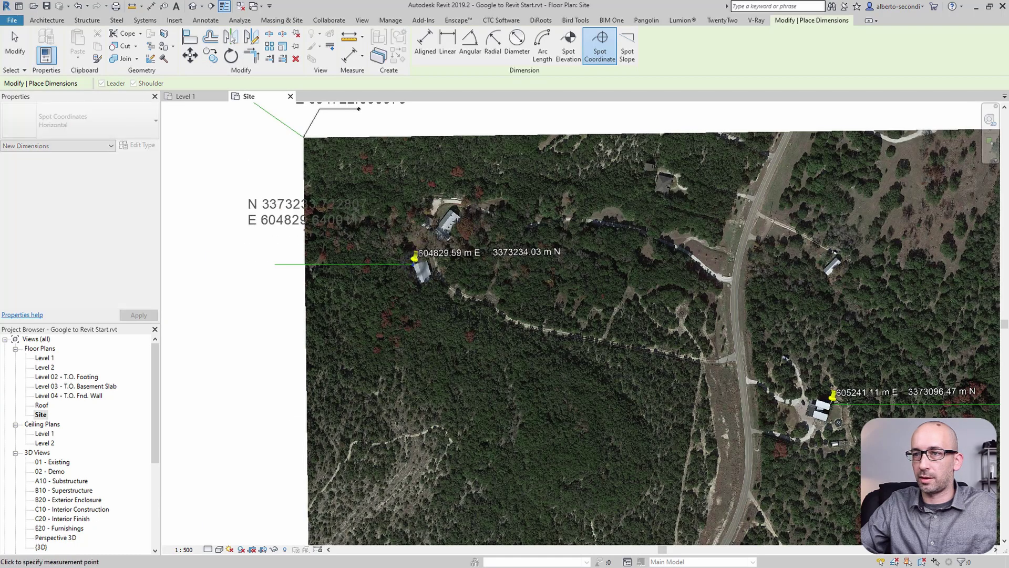
pyautogui.click(251, 223)
pyautogui.press('Escape')
pyautogui.press('Escape')
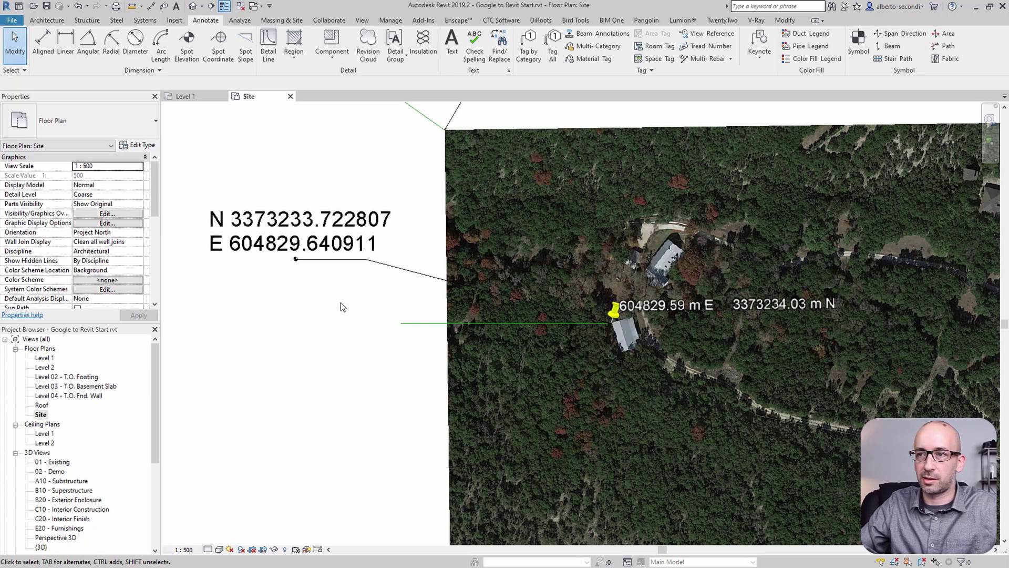
pyautogui.scroll(-5, 341, 307)
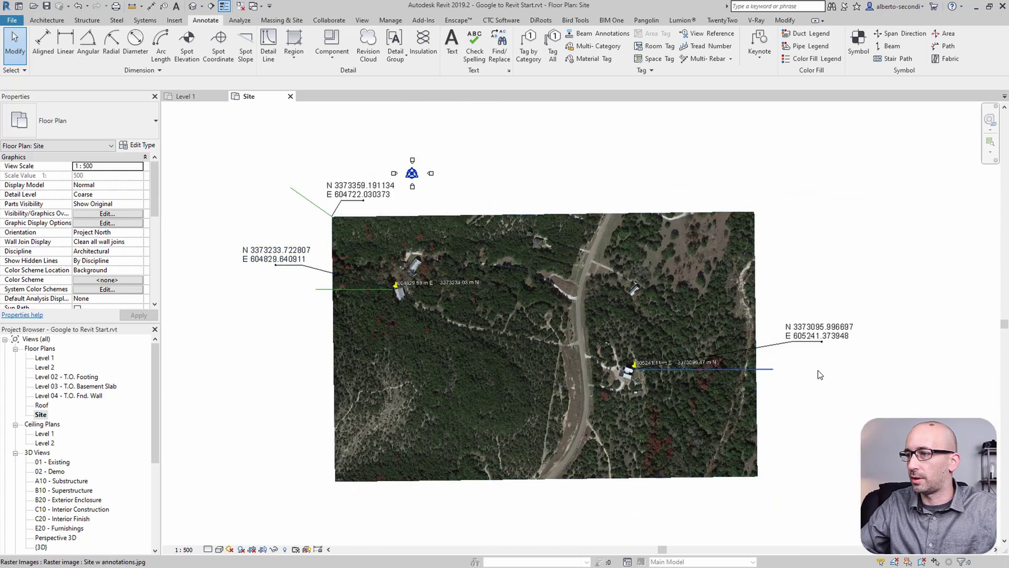
pyautogui.scroll(5, 818, 370)
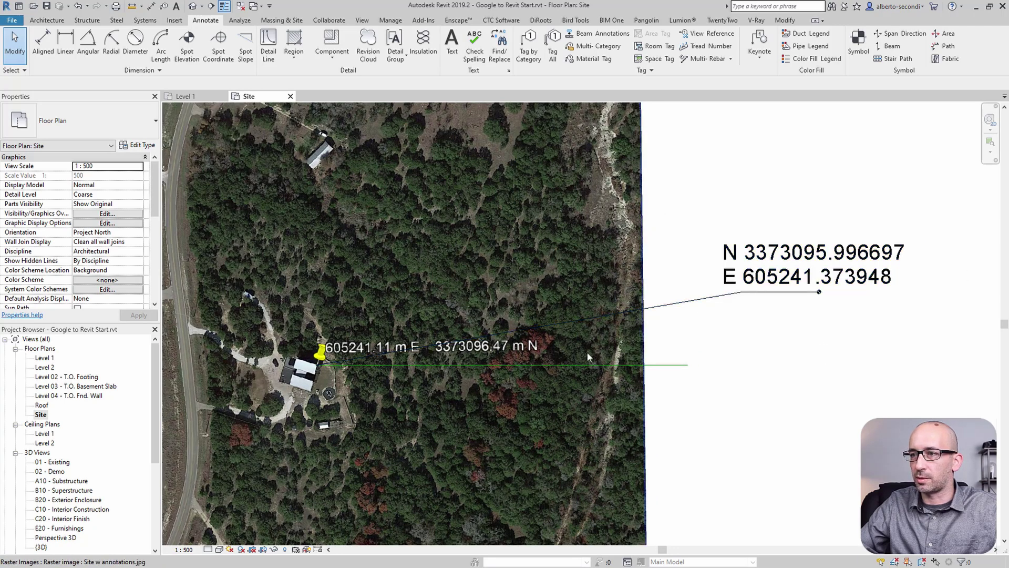
pyautogui.scroll(-3, 567, 359)
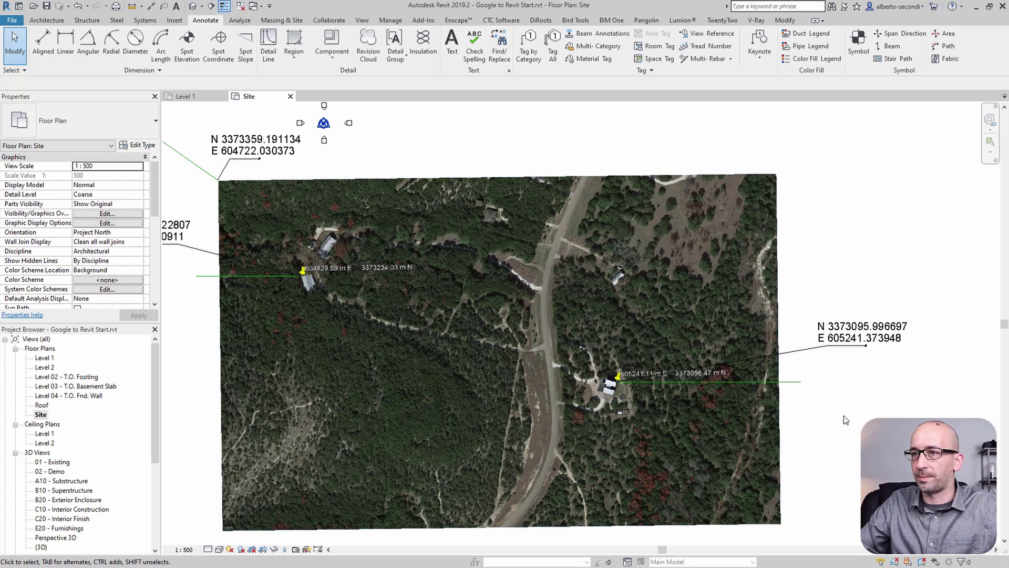
pyautogui.scroll(-1, 844, 415)
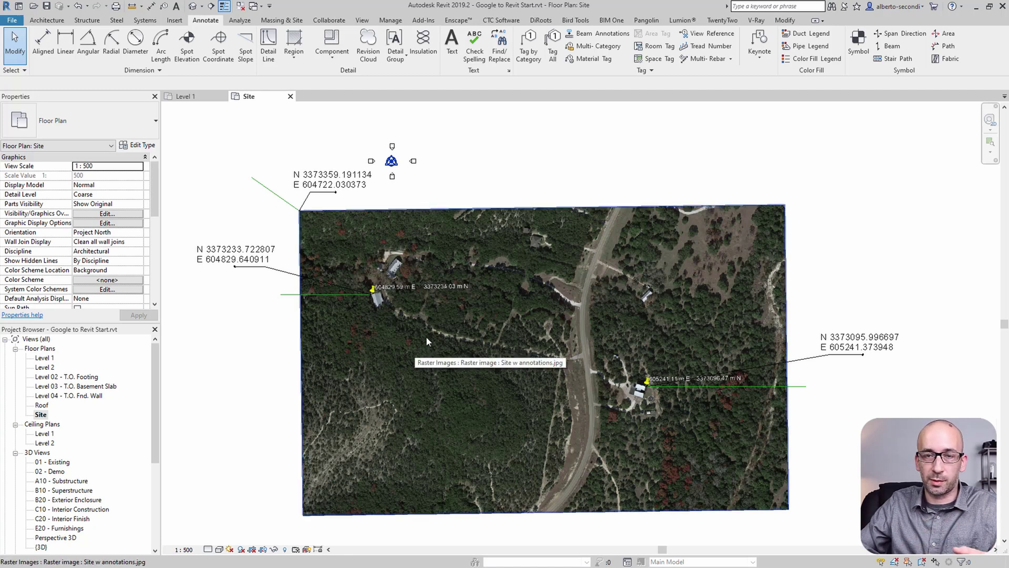
pyautogui.click(428, 371)
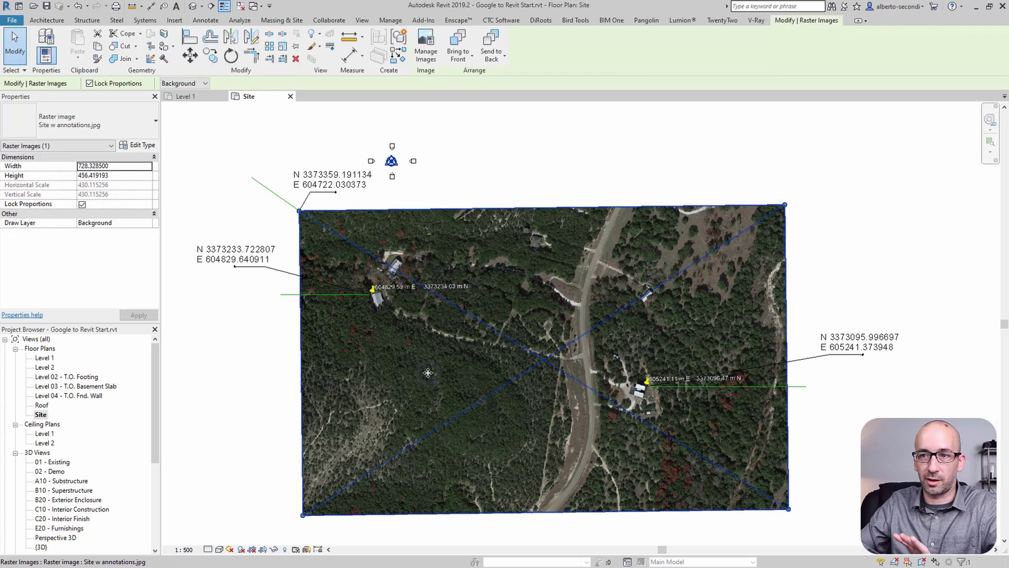
pyautogui.click(259, 379)
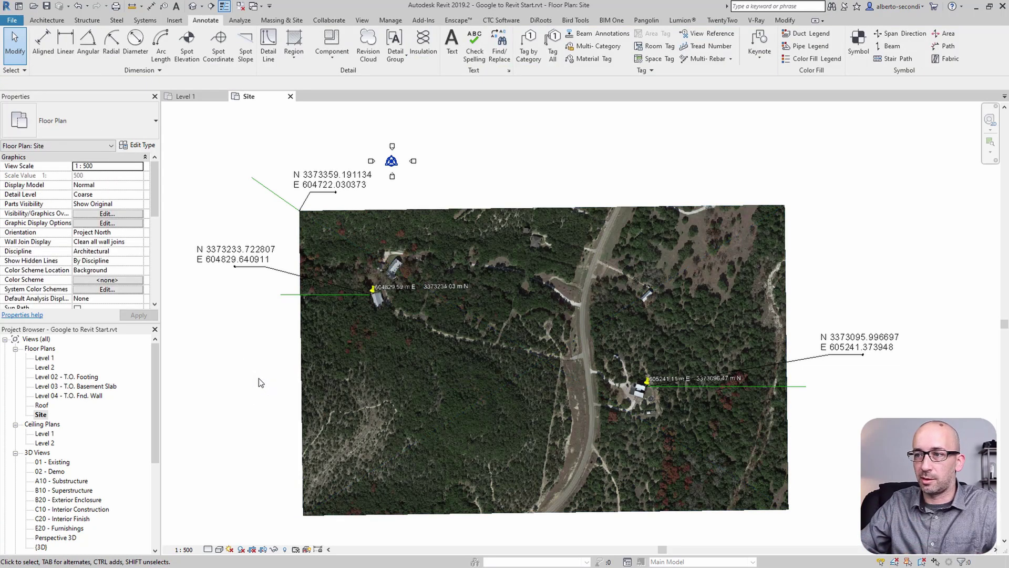
pyautogui.scroll(3, 258, 377)
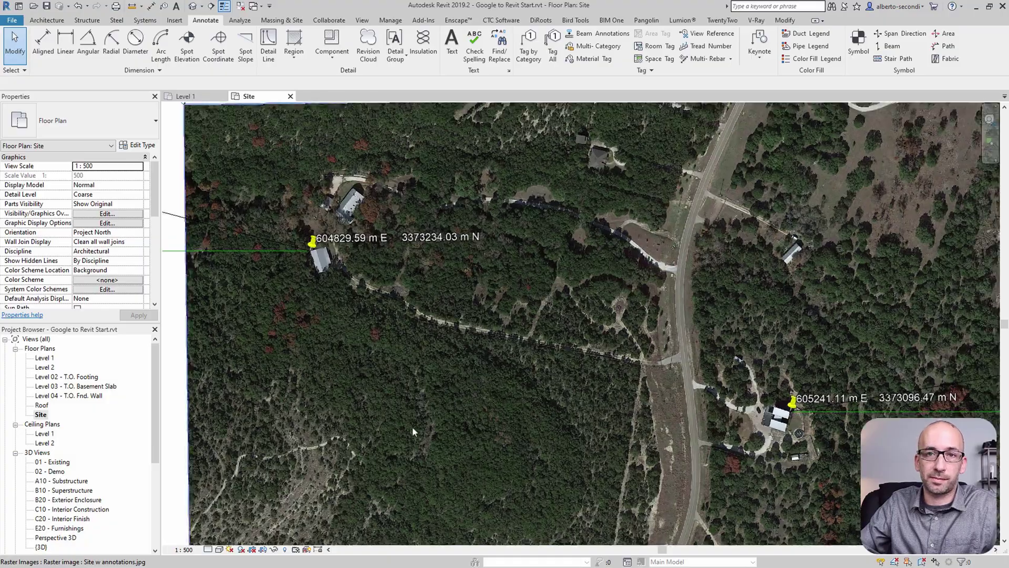